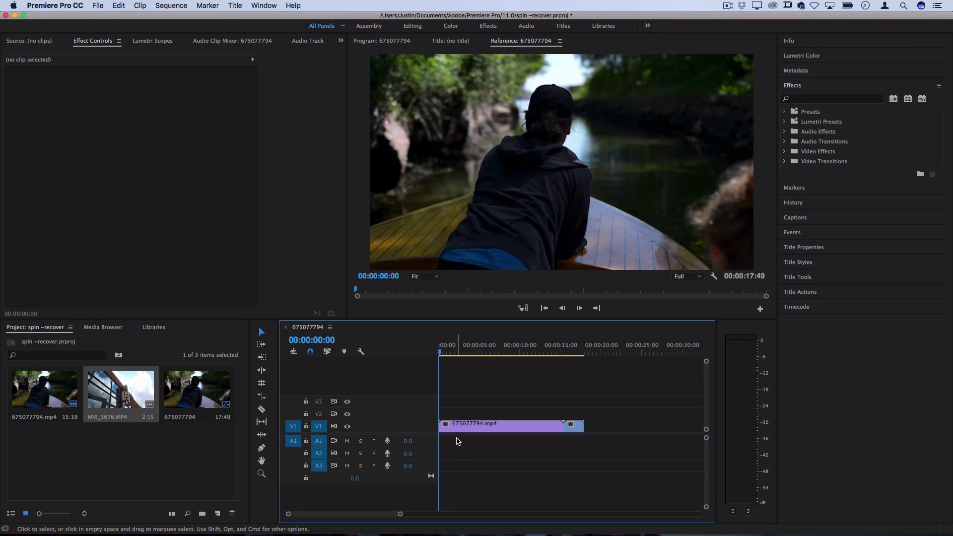
Zoom into the timeline and park the playhead on MVI_1676.MP4's first frame at 00:00:15:19.
{"action": "left_click", "coordinate": [452, 353]}
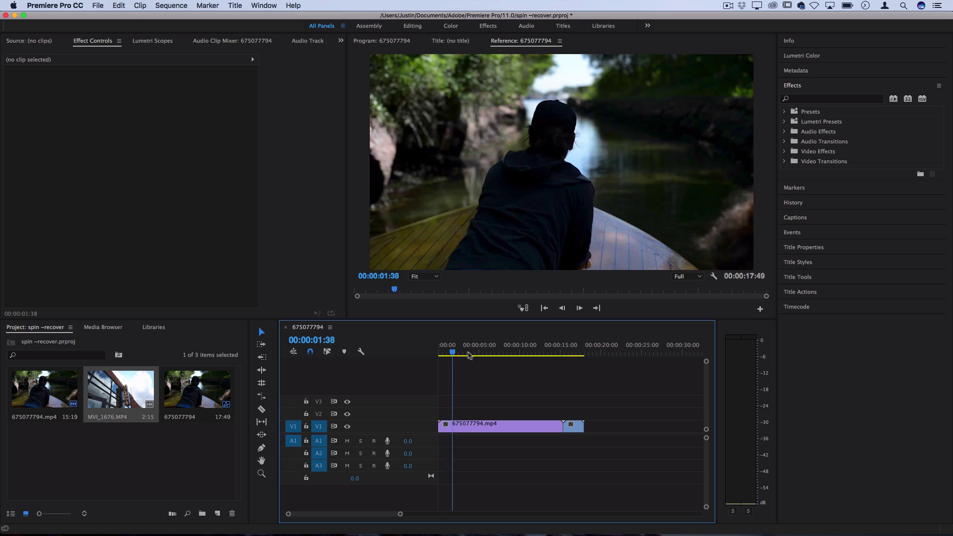
{"action": "left_click_drag", "start_coordinate": [469, 355], "coordinate": [566, 360]}
{"action": "key", "text": "="}
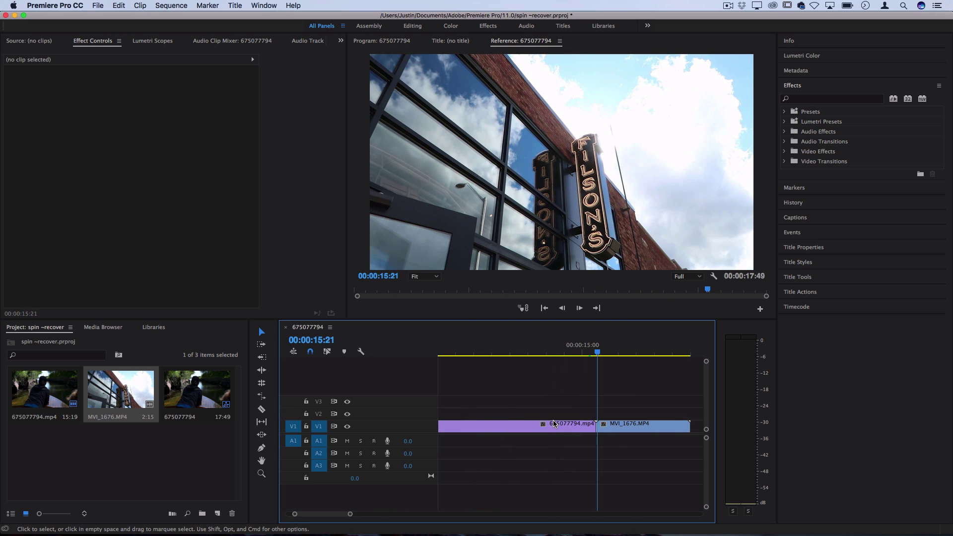
{"action": "key", "text": "Left"}
{"action": "key", "text": "Left"}
{"action": "key", "text": "Left"}
{"action": "key", "text": "Right"}
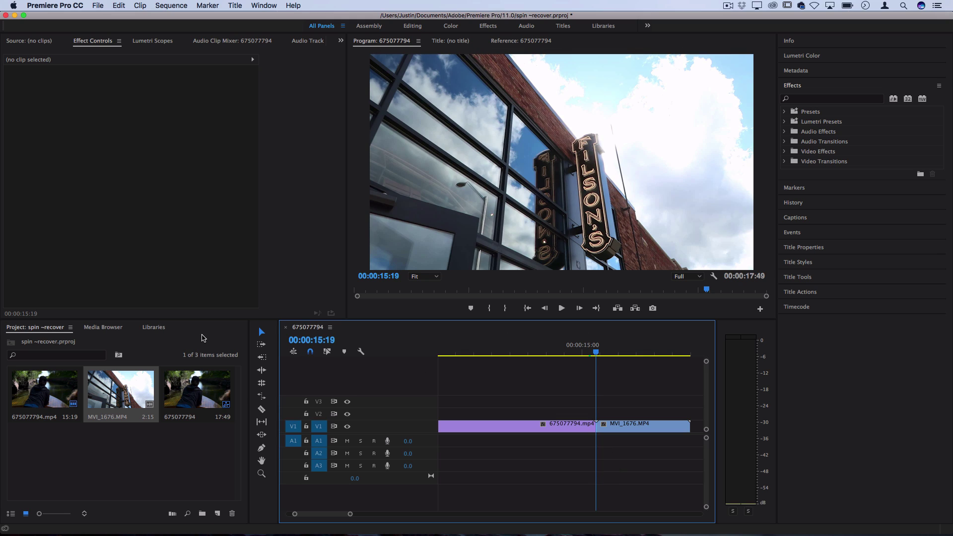
Create a new adjustment layer with its default settings.
{"action": "left_click", "coordinate": [25, 332]}
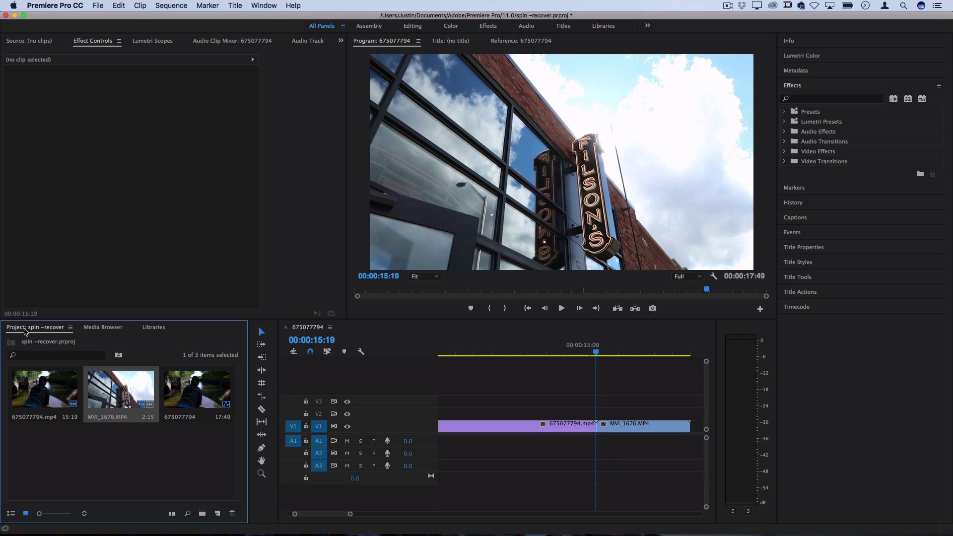
{"action": "left_click", "coordinate": [98, 5]}
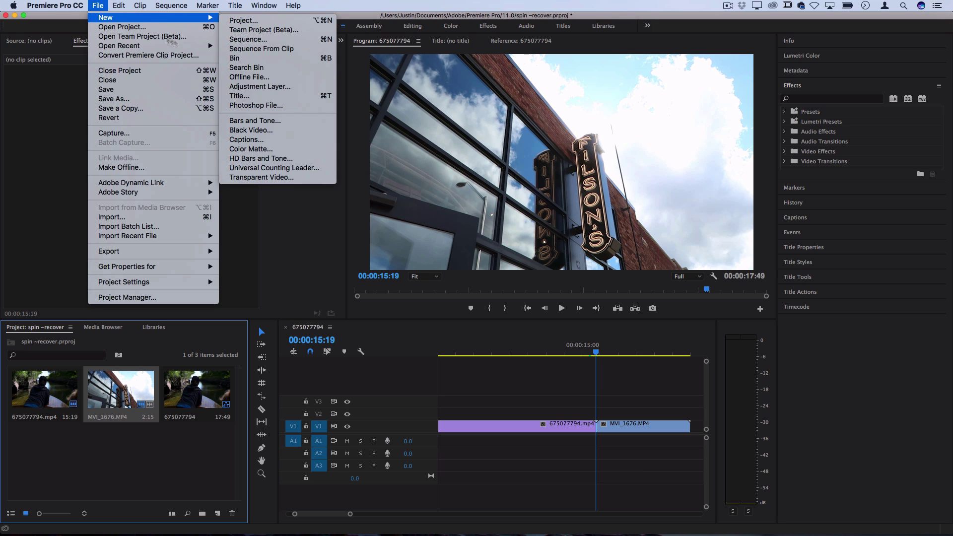
{"action": "left_click", "coordinate": [249, 87]}
{"action": "key", "text": "Return"}
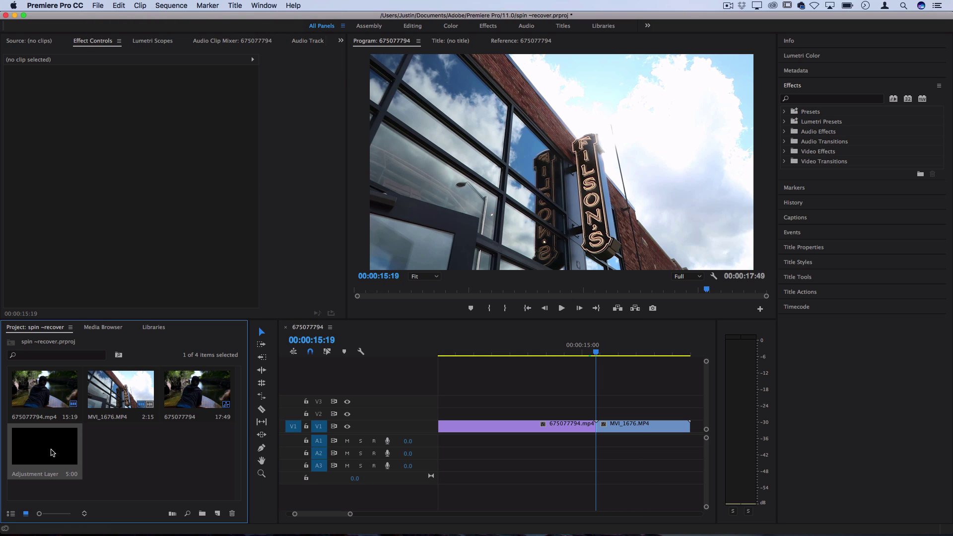
Place the adjustment layer on track V2 across the 15:19 cut.
{"action": "left_click_drag", "start_coordinate": [41, 455], "coordinate": [503, 421]}
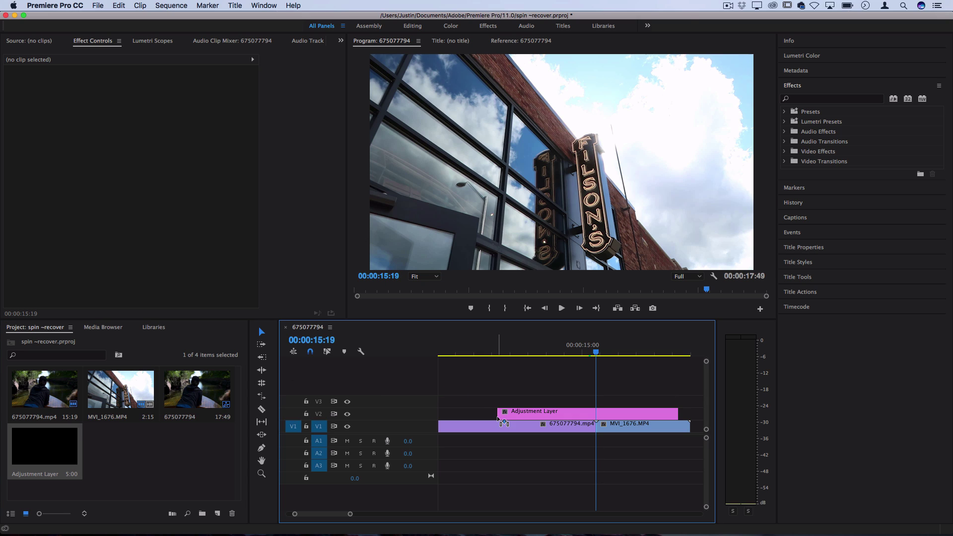
{"action": "left_click", "coordinate": [605, 411]}
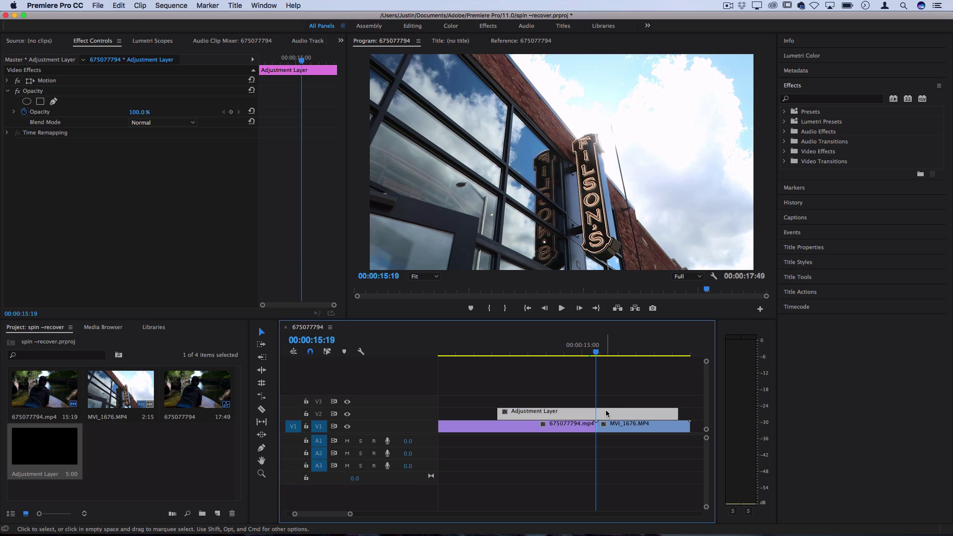
{"action": "key", "text": "="}
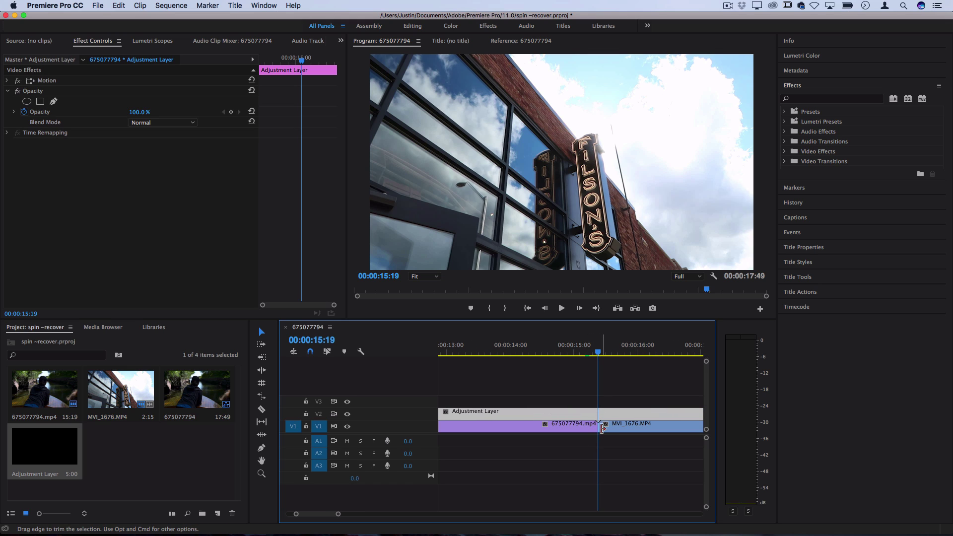
{"action": "key", "text": "minus"}
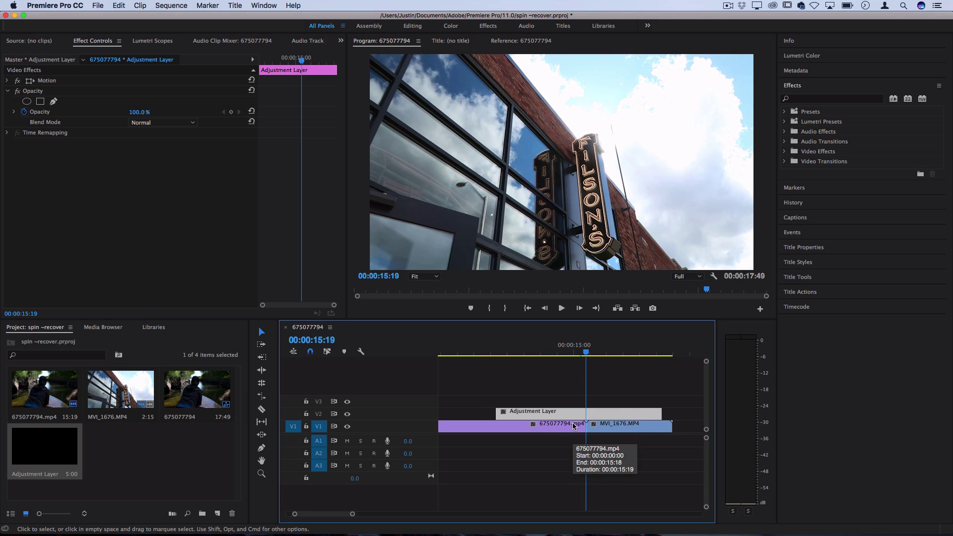
{"action": "key", "text": "="}
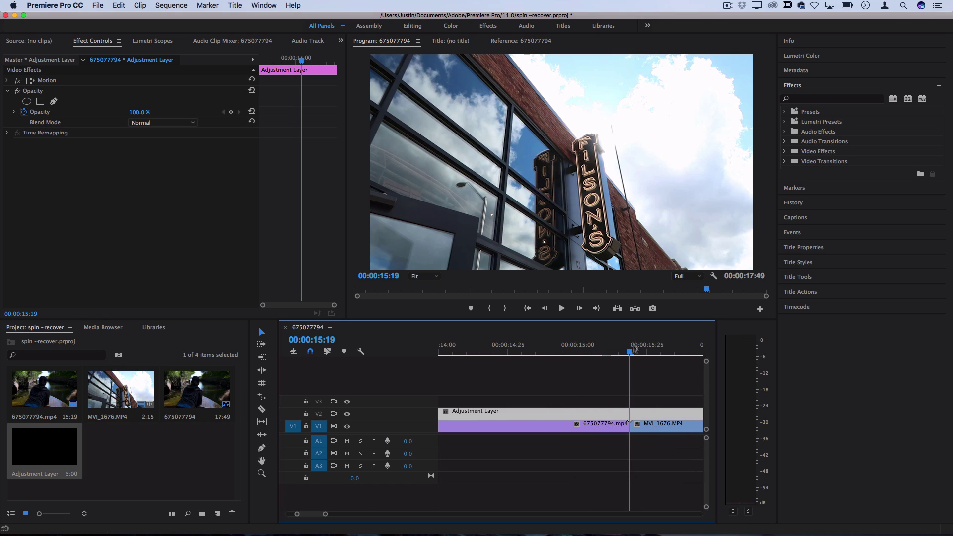
Split the V2 adjustment layer at 00:00:15:13 and delete the left piece.
{"action": "left_click_drag", "start_coordinate": [631, 351], "coordinate": [627, 350]}
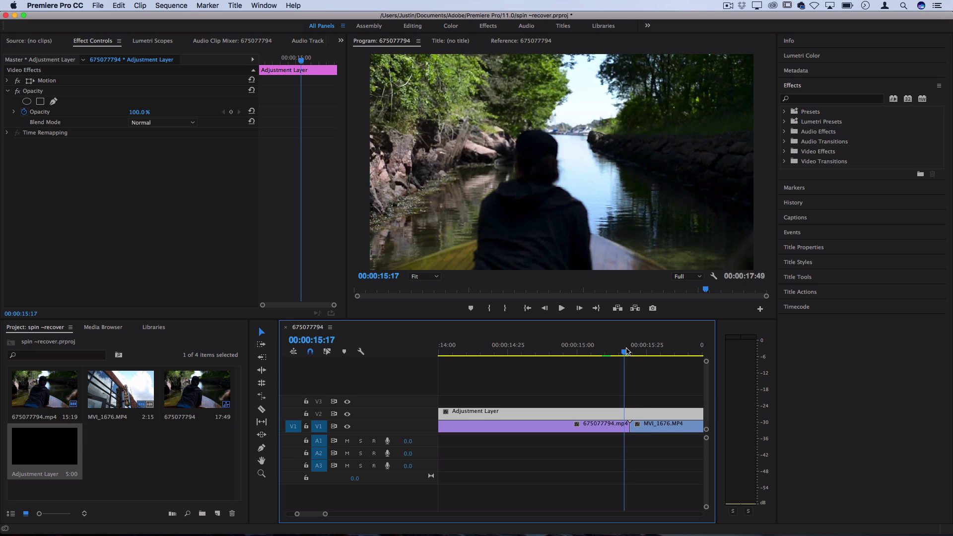
{"action": "key", "text": "Up"}
{"action": "key", "text": "Down"}
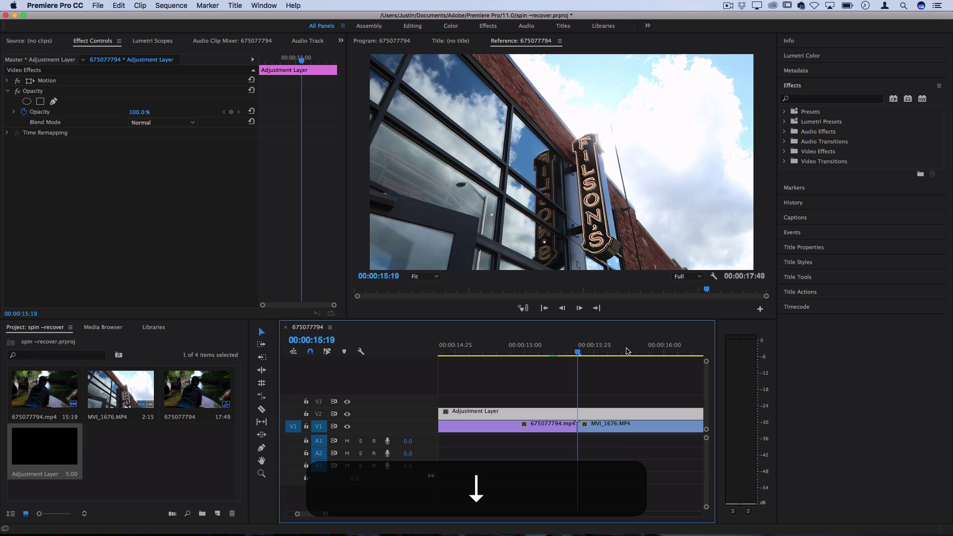
{"action": "key", "text": "="}
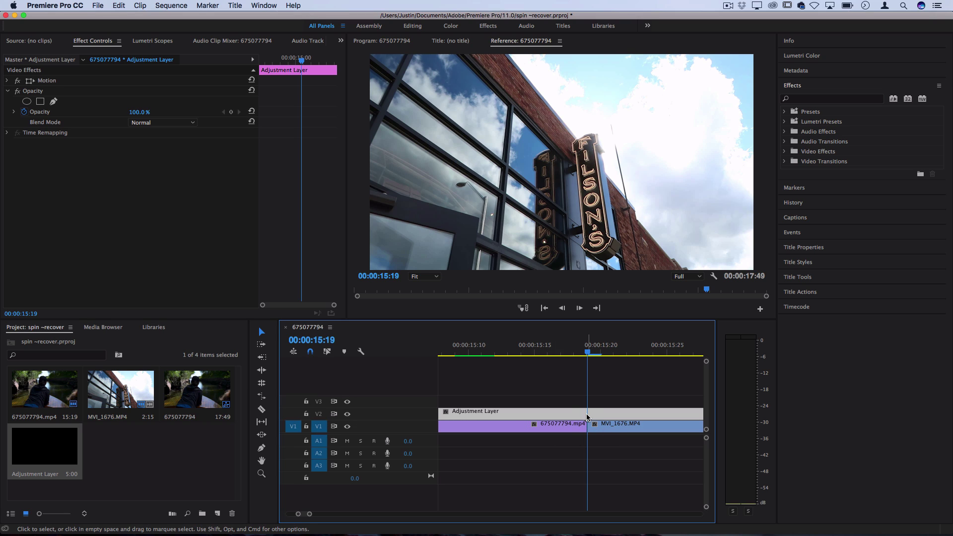
{"action": "key", "text": "Left"}
{"action": "key", "text": "Left"}
{"action": "key", "text": "Left"}
{"action": "key", "text": "Left"}
{"action": "key", "text": "Left"}
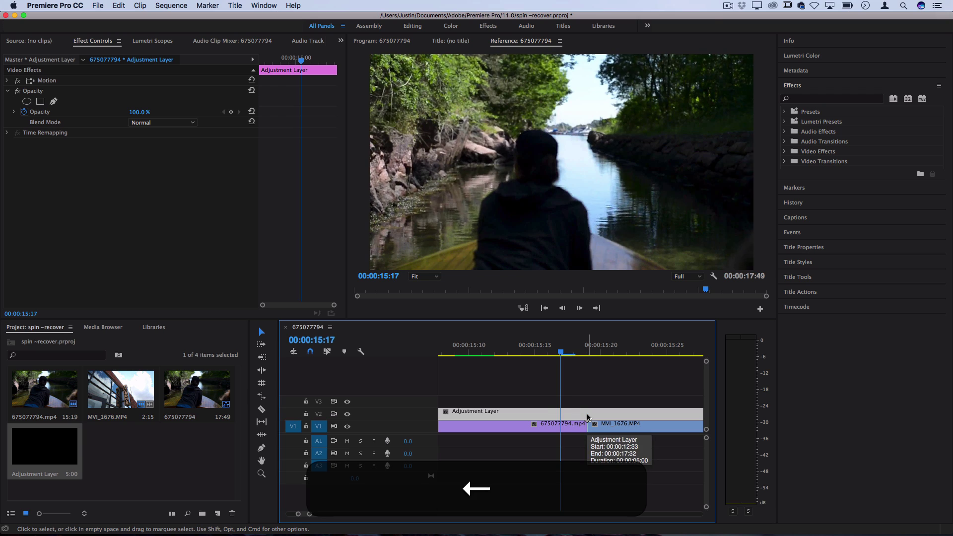
{"action": "key", "text": "Left"}
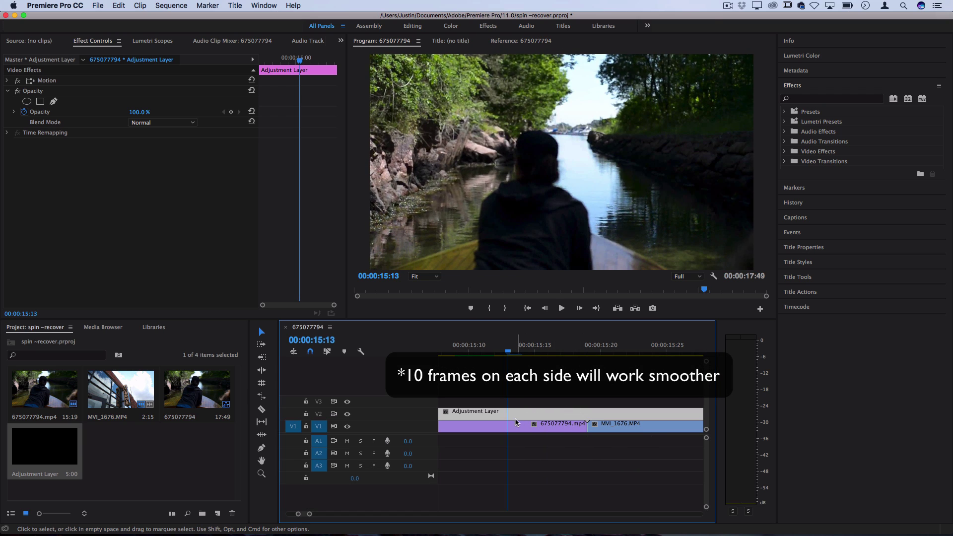
{"action": "key", "text": "super+k"}
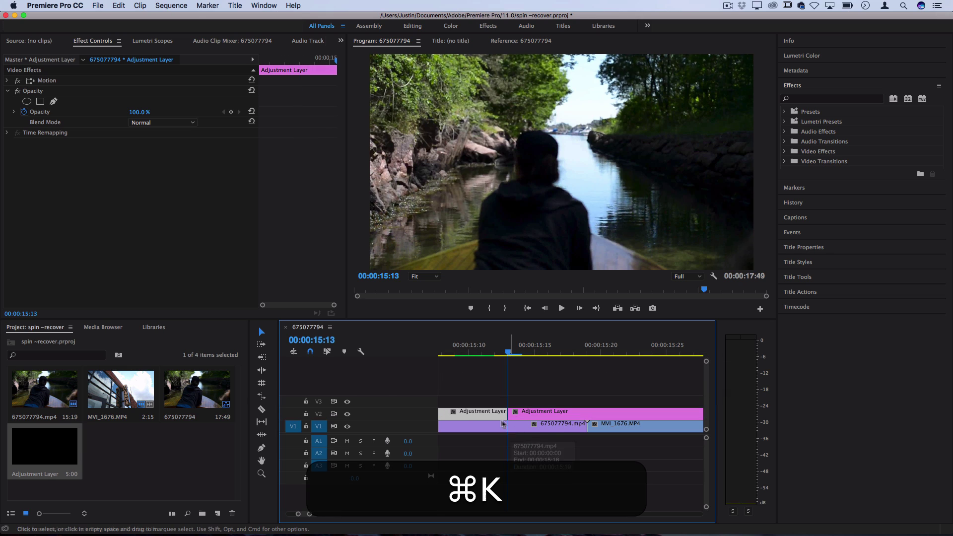
{"action": "key", "text": "BackSpace"}
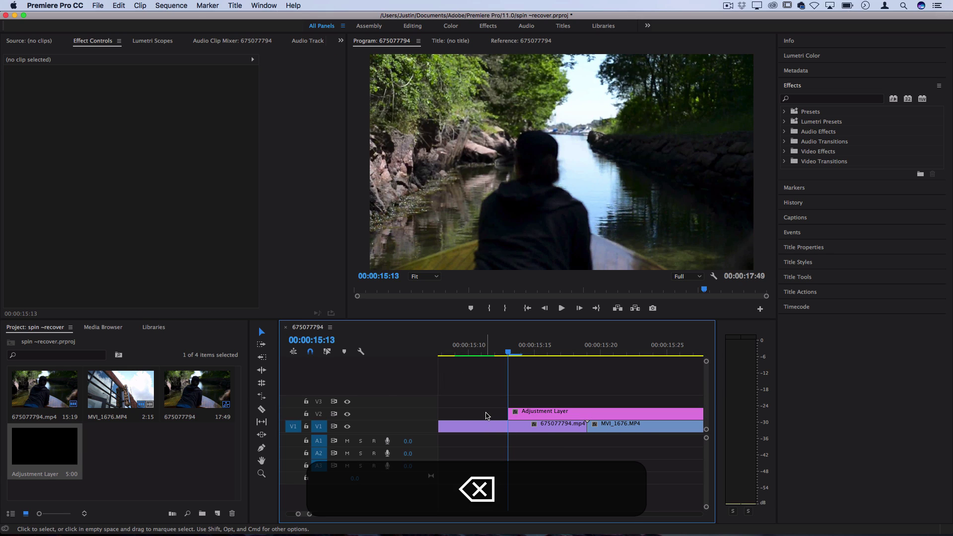
Cut the adjustment layer at 00:00:15:24 with the Razor and delete the right piece.
{"action": "key", "text": "Down"}
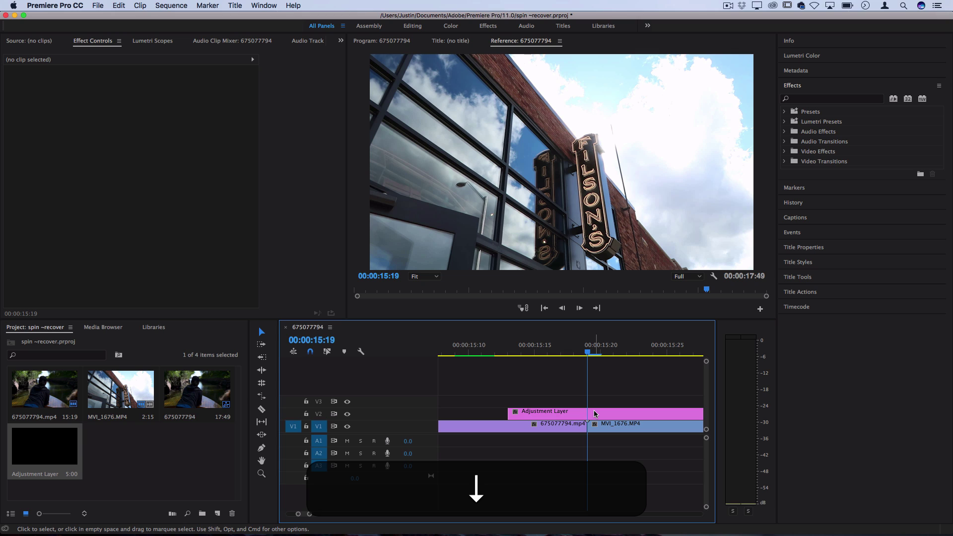
{"action": "key", "text": "Right"}
{"action": "key", "text": "Right"}
{"action": "key", "text": "Right"}
{"action": "key", "text": "Right"}
{"action": "key", "text": "Right"}
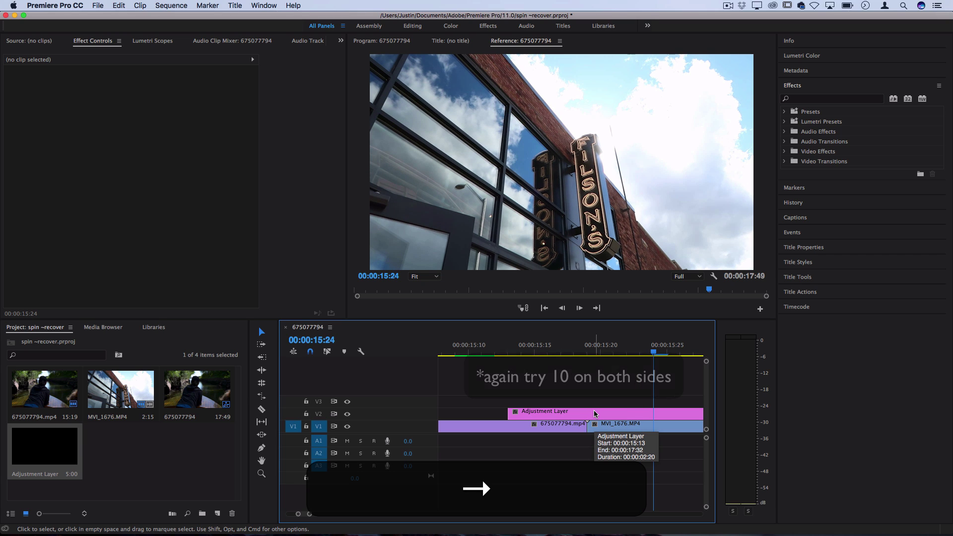
{"action": "left_click", "coordinate": [262, 410]}
{"action": "key", "text": "c"}
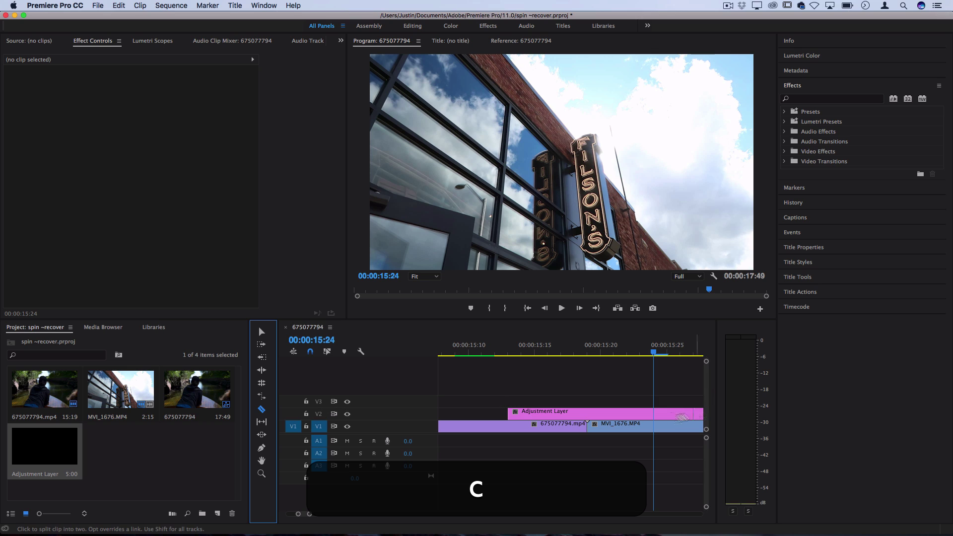
{"action": "left_click", "coordinate": [653, 414]}
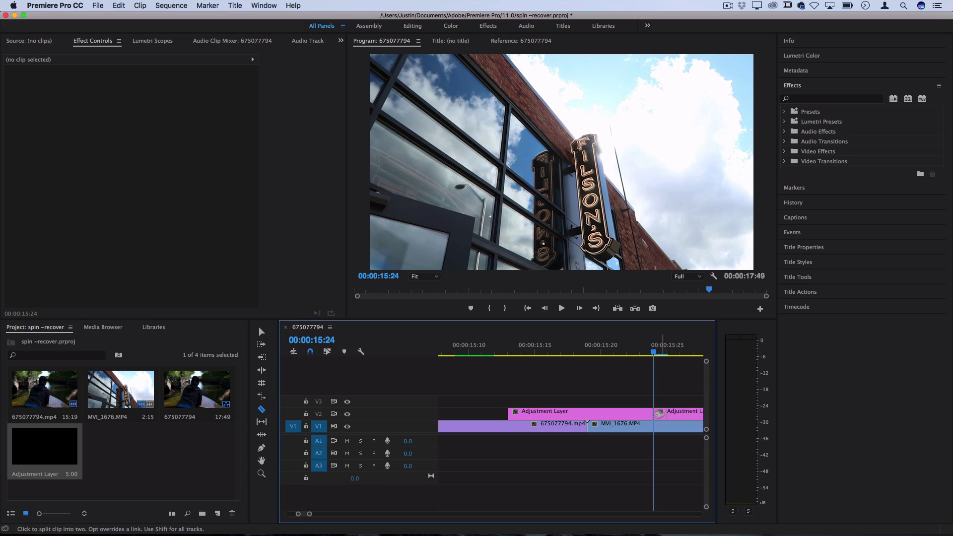
{"action": "key", "text": "v"}
{"action": "left_click", "coordinate": [670, 413]}
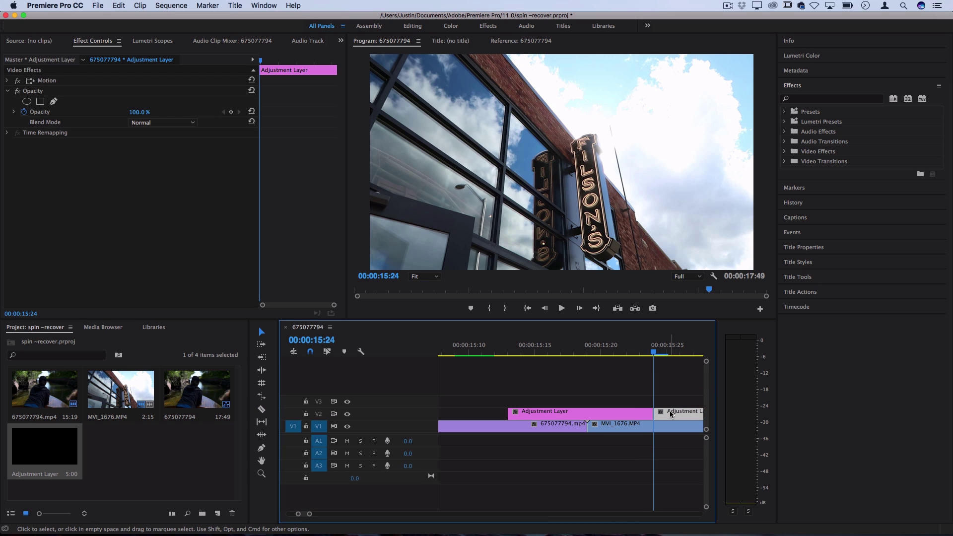
{"action": "key", "text": "BackSpace"}
{"action": "left_click", "coordinate": [588, 350]}
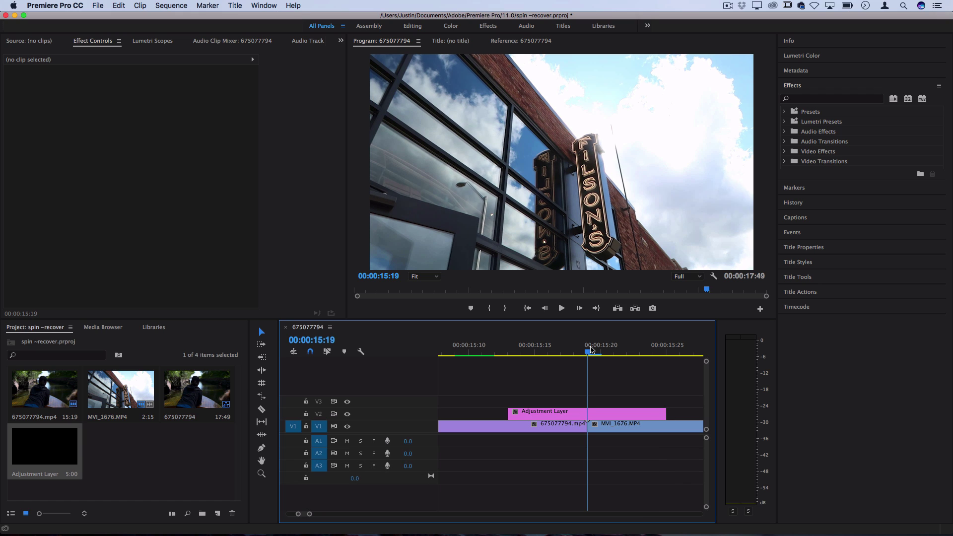
{"action": "left_click_drag", "start_coordinate": [555, 351], "coordinate": [592, 352]}
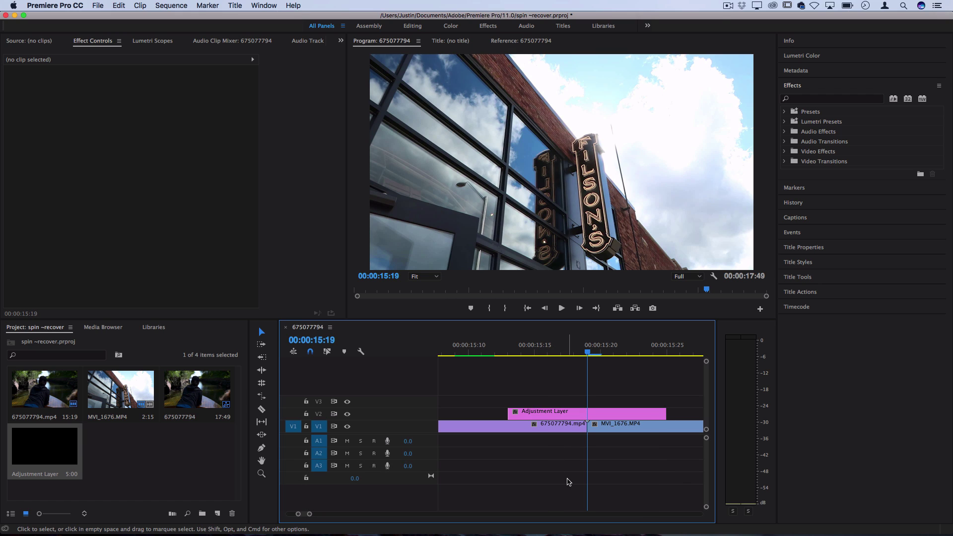
Duplicate the trimmed V2 adjustment layer onto V3, directly above it across the cut.
{"action": "left_click", "coordinate": [574, 413]}
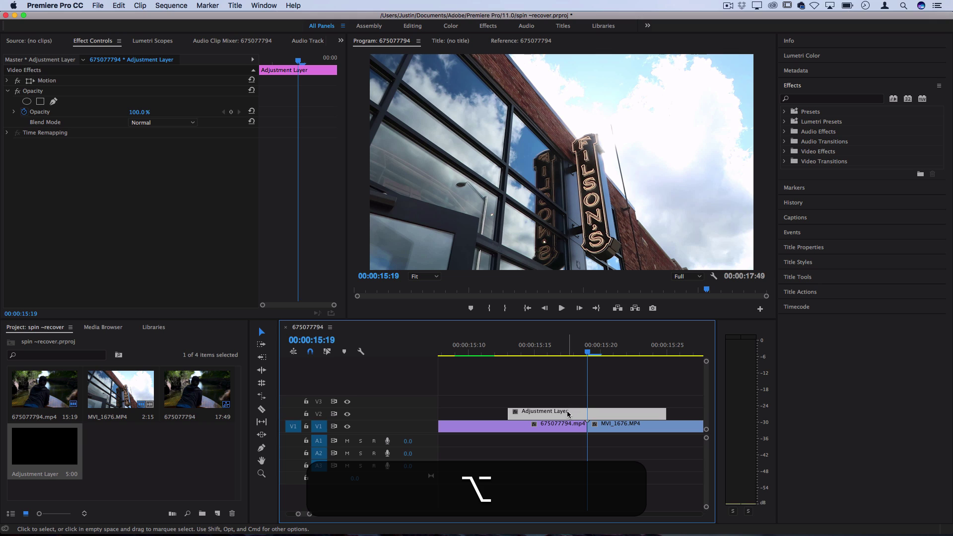
{"action": "left_click_drag", "start_coordinate": [570, 408], "coordinate": [568, 405]}
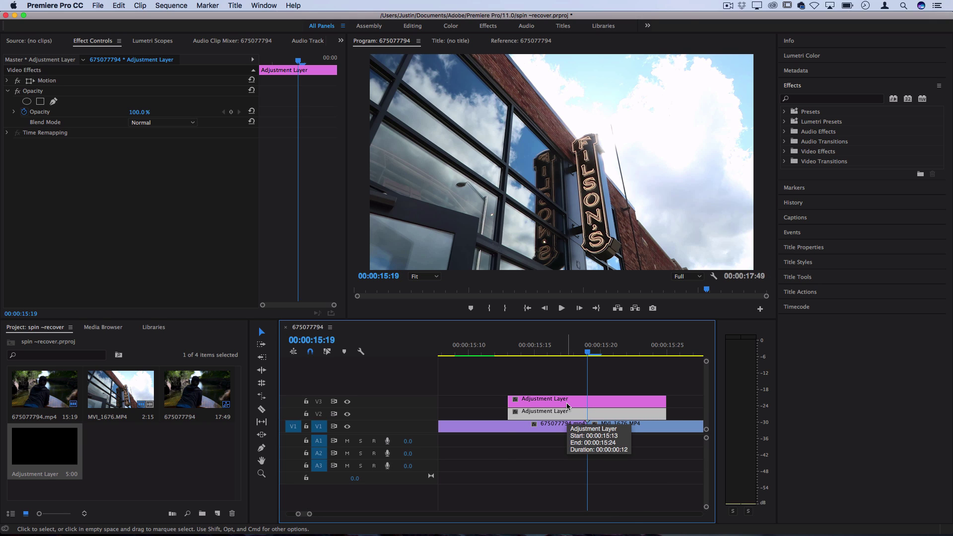
{"action": "key", "text": "super+c"}
{"action": "left_click", "coordinate": [565, 412]}
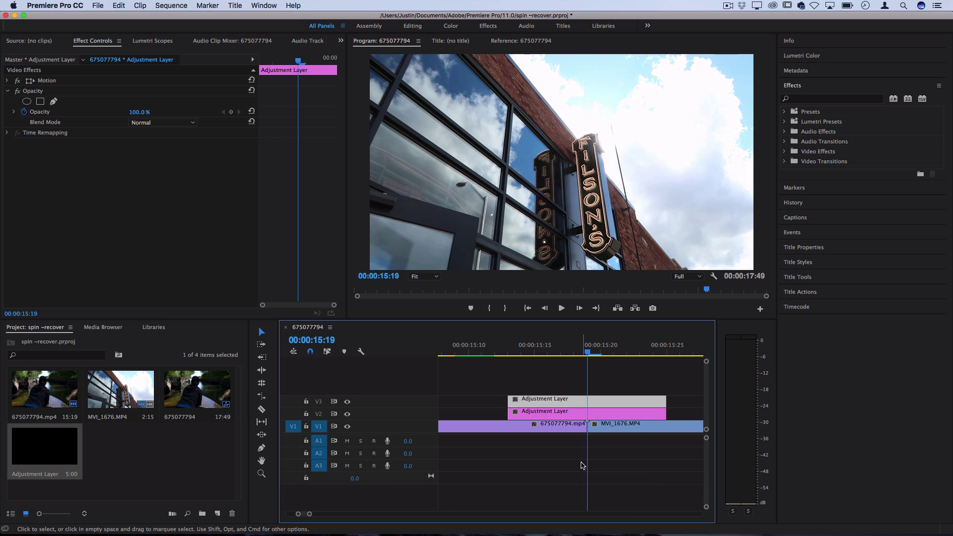
{"action": "left_click", "coordinate": [318, 401]}
{"action": "left_click", "coordinate": [318, 427]}
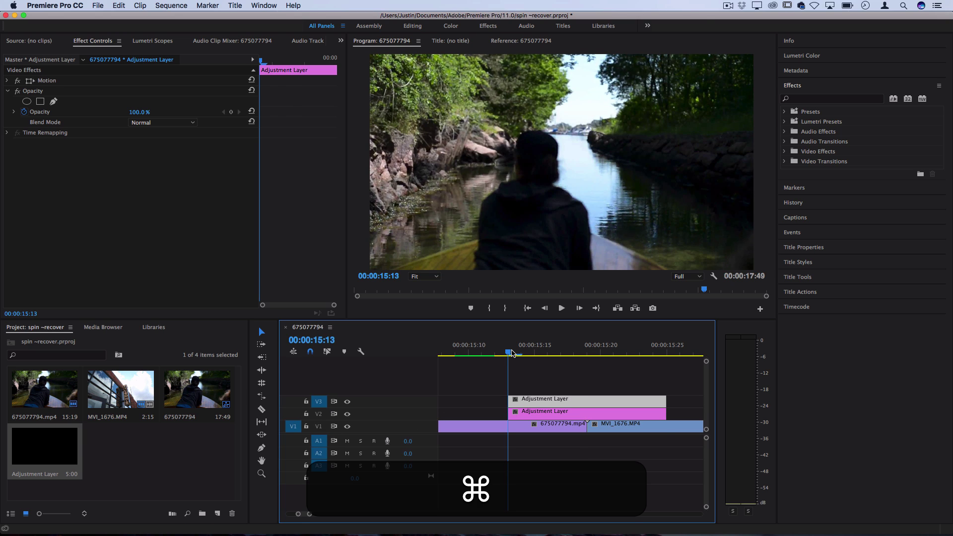
{"action": "key", "text": "super+v"}
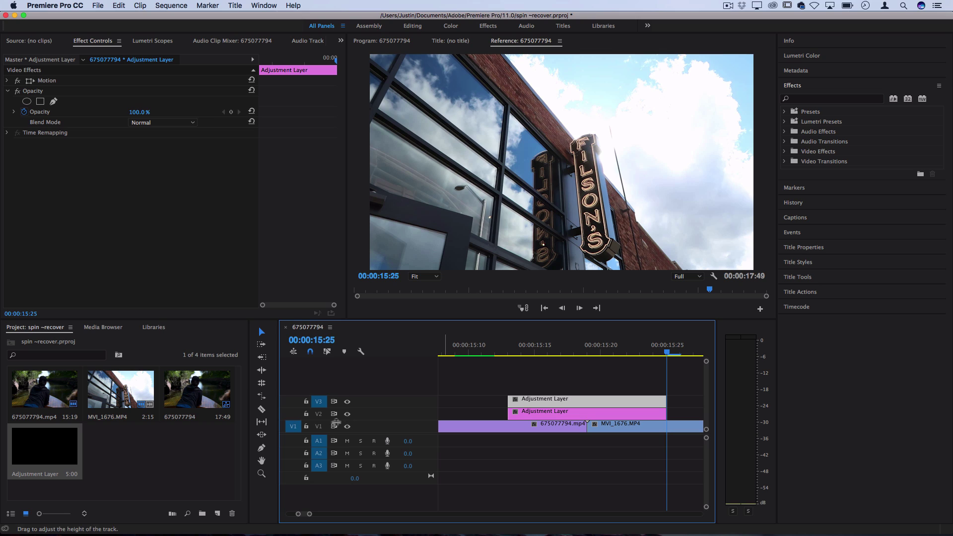
Drop the Replicate effect on the V2 adjustment layer and set Count to 3.
{"action": "left_click", "coordinate": [589, 416]}
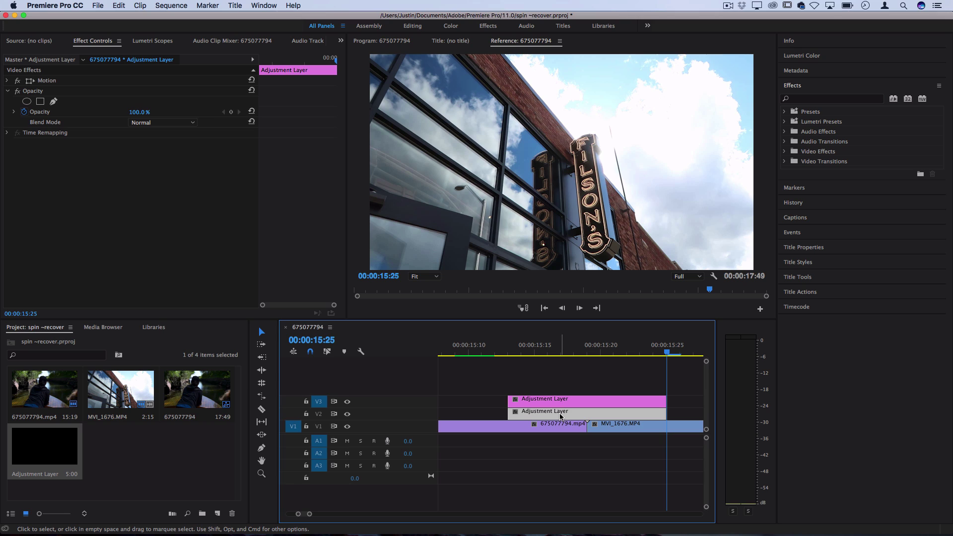
{"action": "left_click", "coordinate": [810, 98]}
{"action": "left_click", "coordinate": [797, 86]}
{"action": "left_click", "coordinate": [796, 87]}
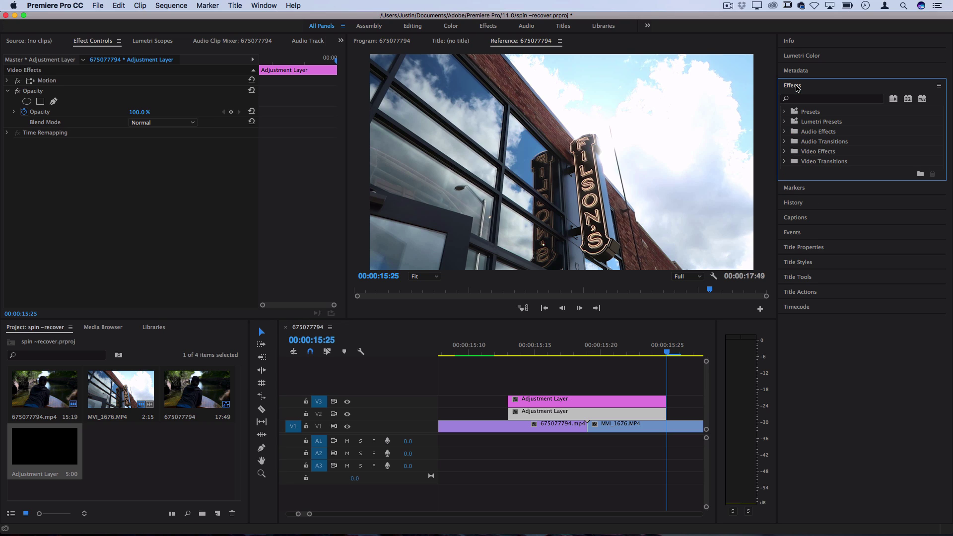
{"action": "left_click", "coordinate": [814, 102]}
{"action": "type", "text": "replicate"}
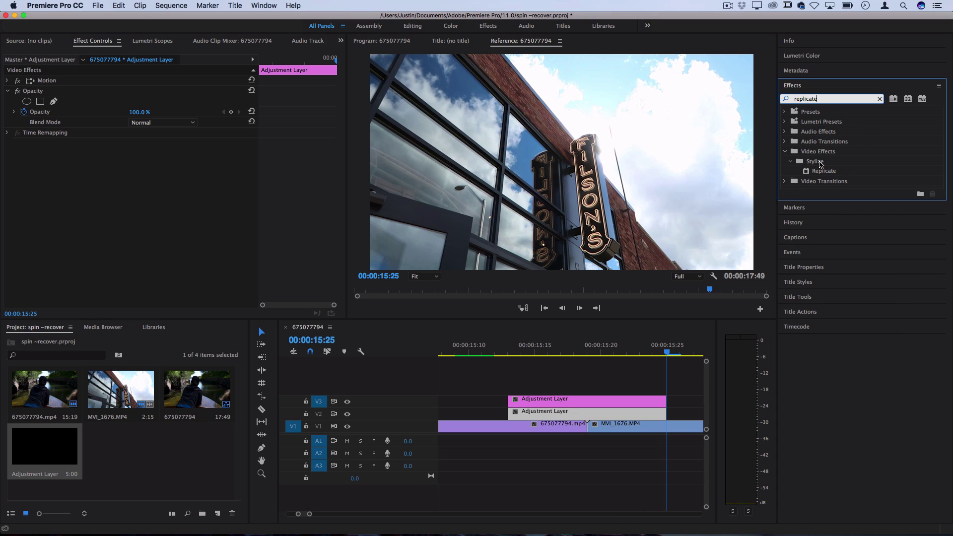
{"action": "left_click", "coordinate": [819, 163]}
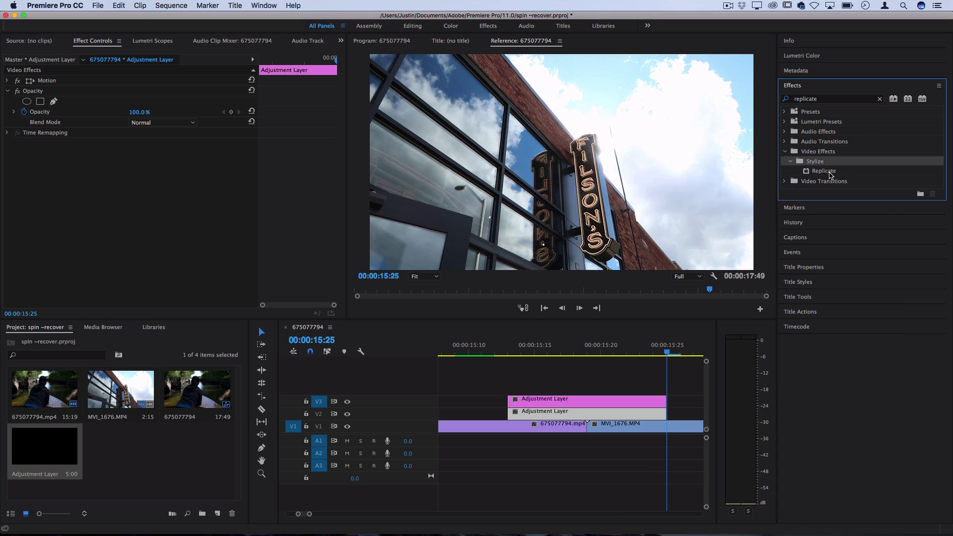
{"action": "left_click_drag", "start_coordinate": [830, 174], "coordinate": [586, 418]}
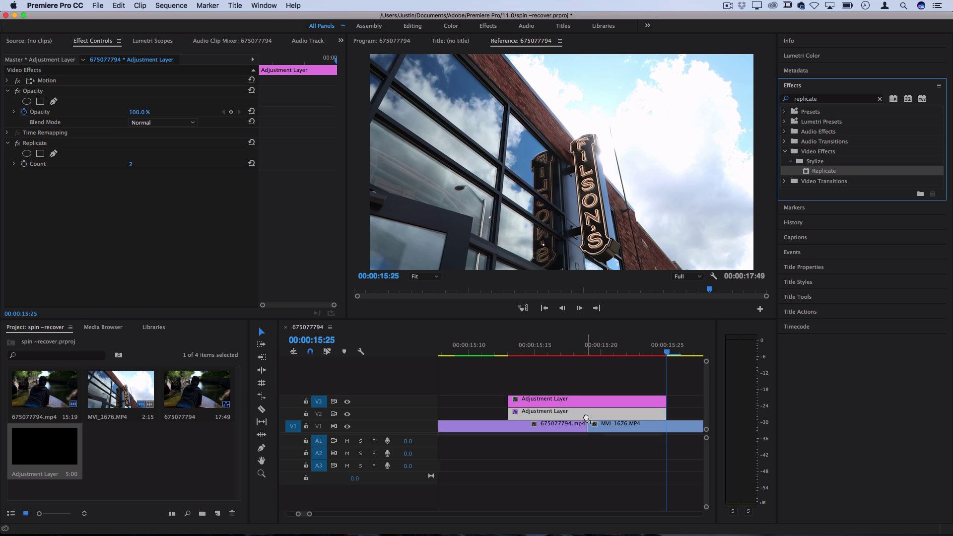
{"action": "left_click", "coordinate": [587, 352]}
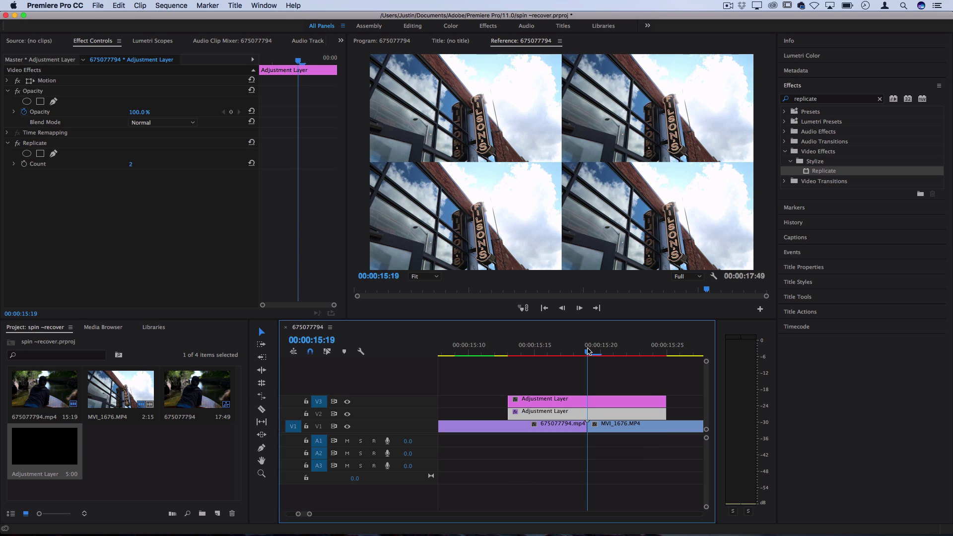
{"action": "left_click", "coordinate": [131, 164]}
{"action": "type", "text": "3"}
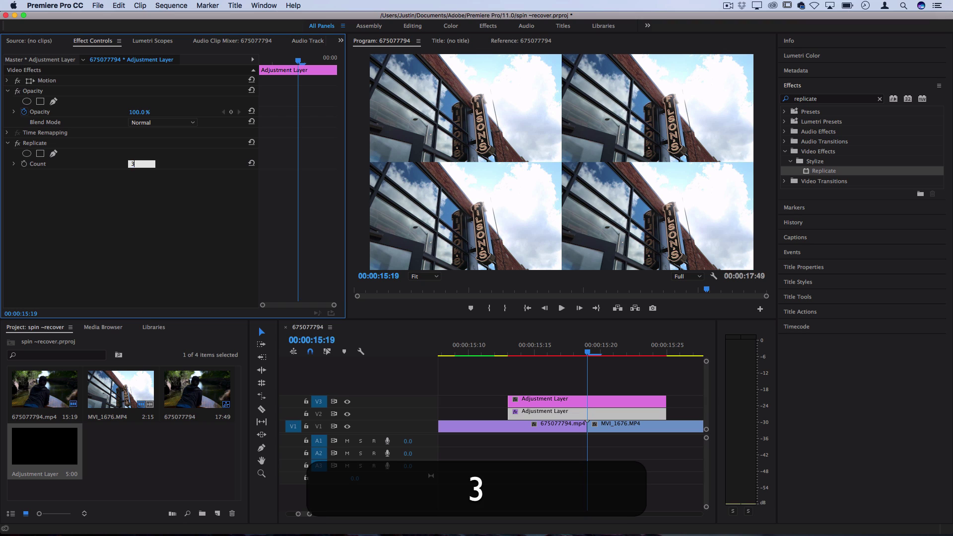
{"action": "key", "text": "Return"}
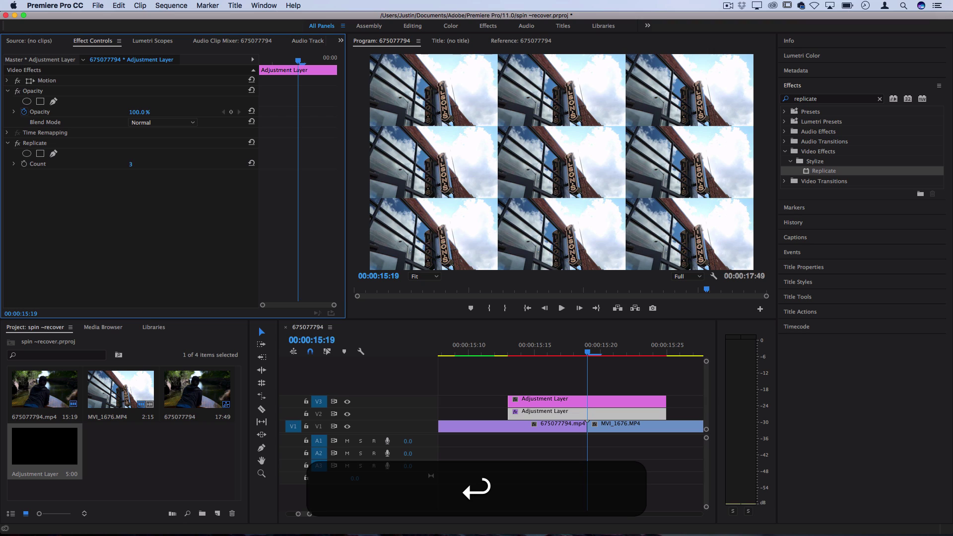
Add Mirror to the V2 adjustment layer with a 90° reflection angle.
{"action": "double_click", "coordinate": [837, 99]}
{"action": "type", "text": "mirror"}
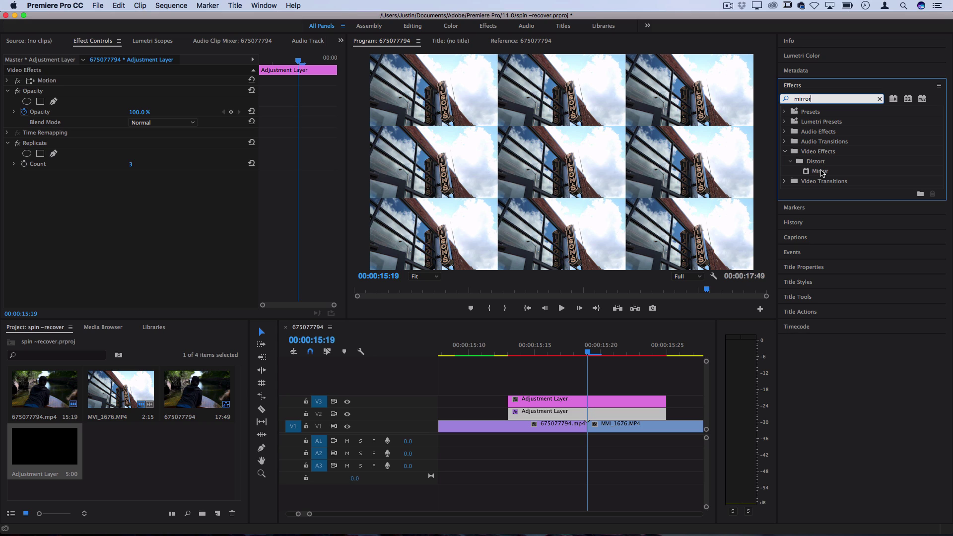
{"action": "left_click_drag", "start_coordinate": [821, 172], "coordinate": [583, 417]}
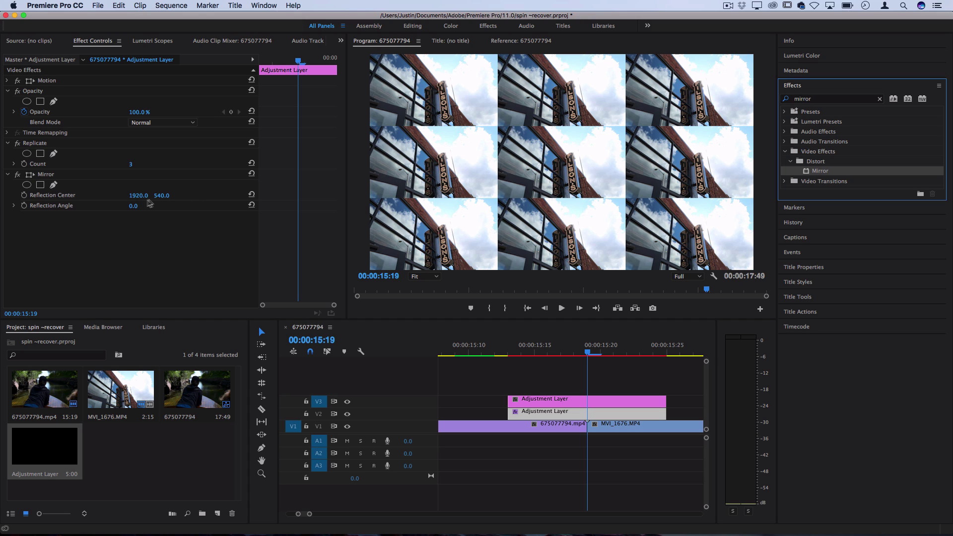
{"action": "left_click", "coordinate": [133, 206]}
{"action": "type", "text": "90"}
{"action": "key", "text": "Return"}
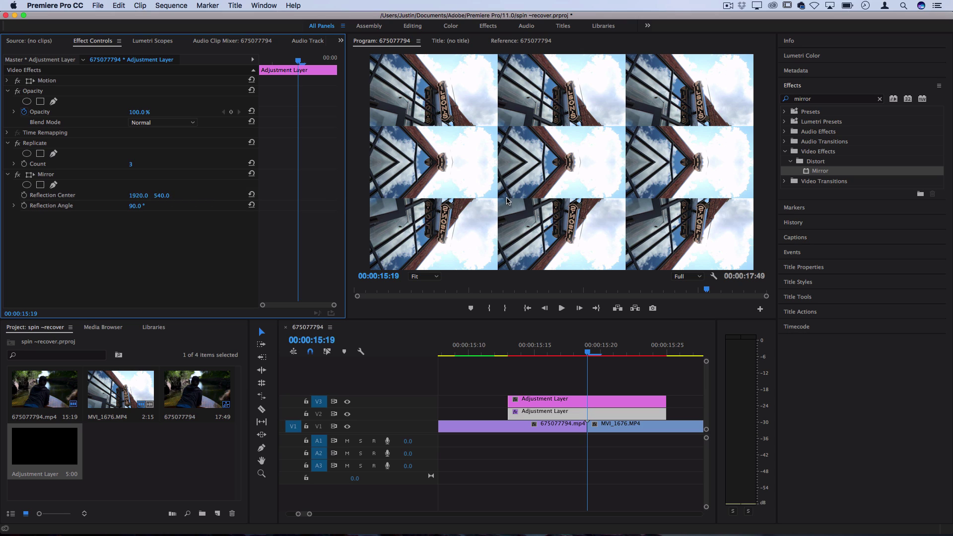
Set the Mirror's reflection centre to 1920, 719.
{"action": "left_click_drag", "start_coordinate": [162, 195], "coordinate": [258, 195]}
{"action": "left_click", "coordinate": [164, 195]}
{"action": "key", "text": "Up"}
{"action": "key", "text": "Down"}
{"action": "key", "text": "Down"}
{"action": "key", "text": "Down"}
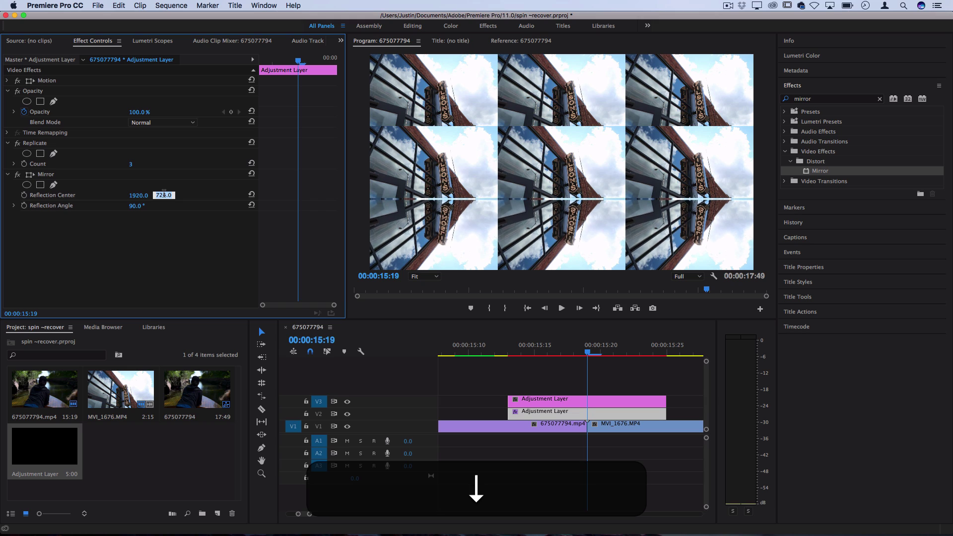
{"action": "key", "text": "Down"}
{"action": "left_click", "coordinate": [841, 172]}
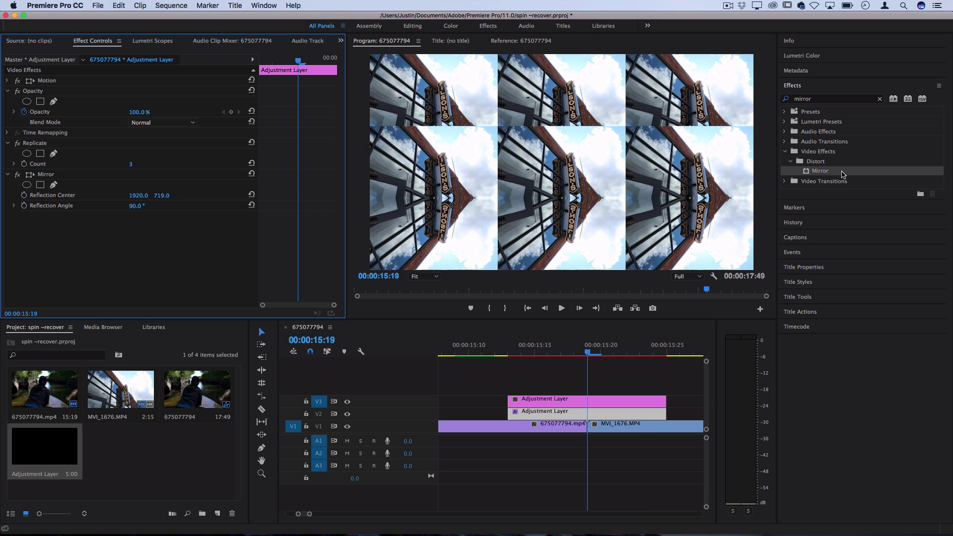
Add a second Mirror at -90° with reflection centre Y 360.
{"action": "left_click_drag", "start_coordinate": [841, 173], "coordinate": [576, 416]}
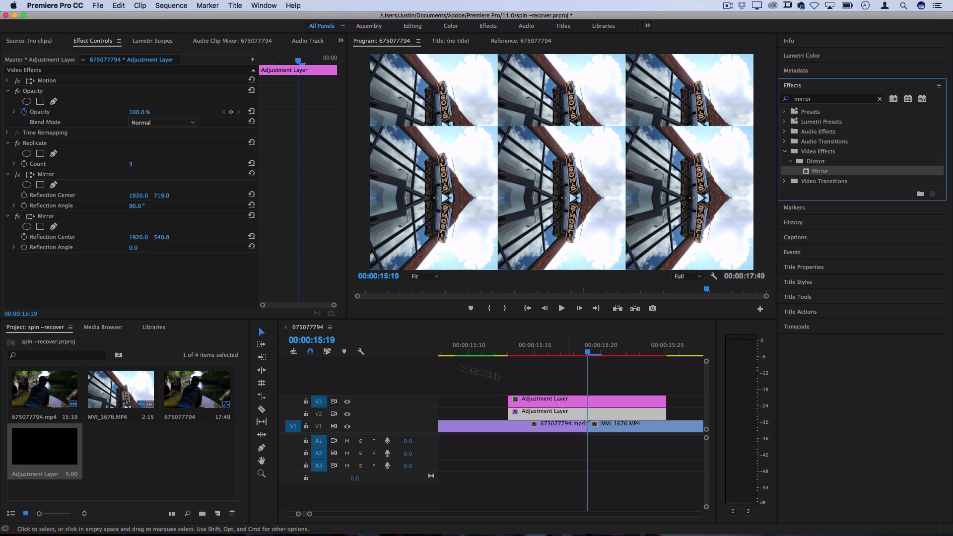
{"action": "left_click", "coordinate": [134, 247]}
{"action": "type", "text": "-90"}
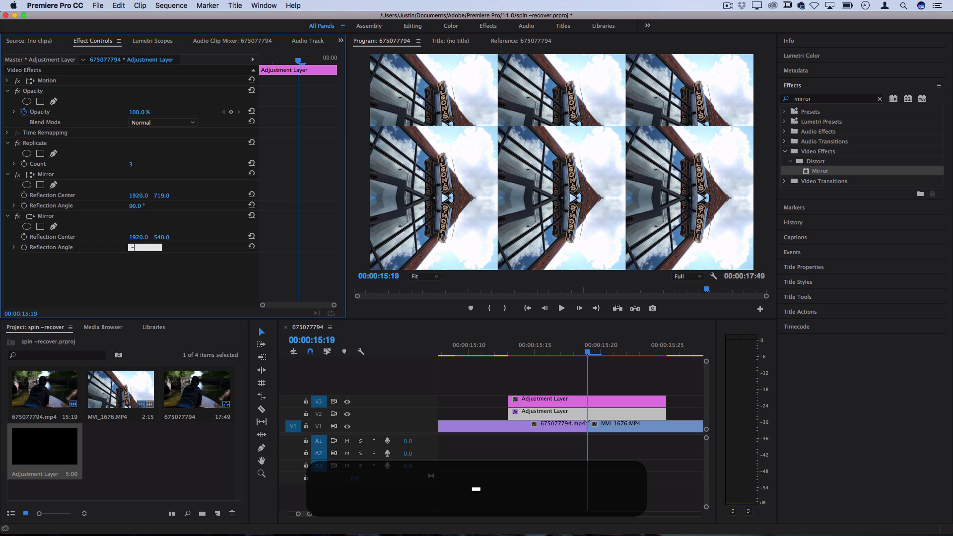
{"action": "key", "text": "Return"}
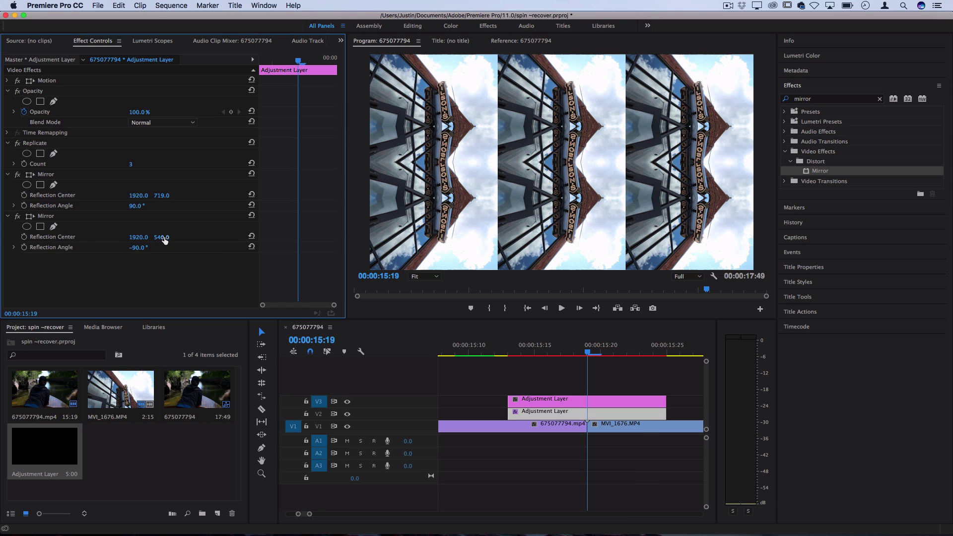
{"action": "left_click_drag", "start_coordinate": [161, 237], "coordinate": [79, 237]}
{"action": "left_click", "coordinate": [164, 236]}
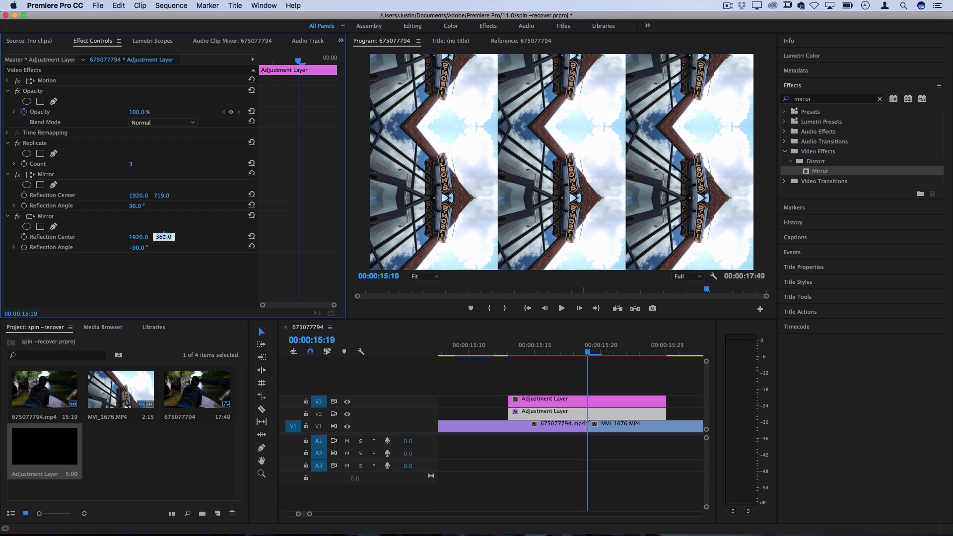
{"action": "key", "text": "Up"}
{"action": "key", "text": "Down"}
{"action": "key", "text": "Down"}
{"action": "key", "text": "Down"}
{"action": "key", "text": "Down"}
{"action": "key", "text": "Down"}
{"action": "key", "text": "Down"}
{"action": "key", "text": "Down"}
{"action": "key", "text": "Down"}
{"action": "key", "text": "Down"}
{"action": "key", "text": "Down"}
{"action": "key", "text": "Down"}
{"action": "key", "text": "Up"}
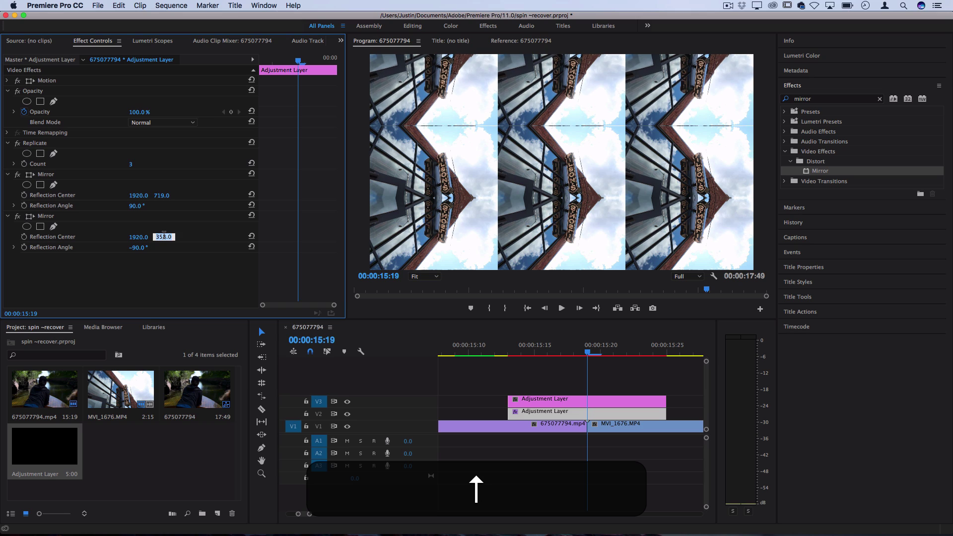
{"action": "key", "text": "Up"}
{"action": "key", "text": "Up"}
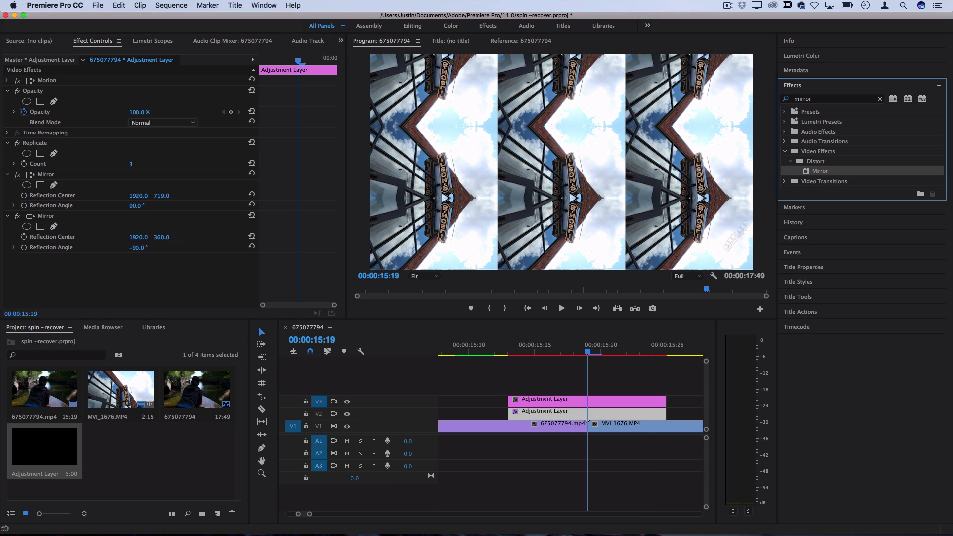
Add a third Mirror at 180° and slide its centre X toward 640.
{"action": "left_click_drag", "start_coordinate": [819, 170], "coordinate": [124, 277]}
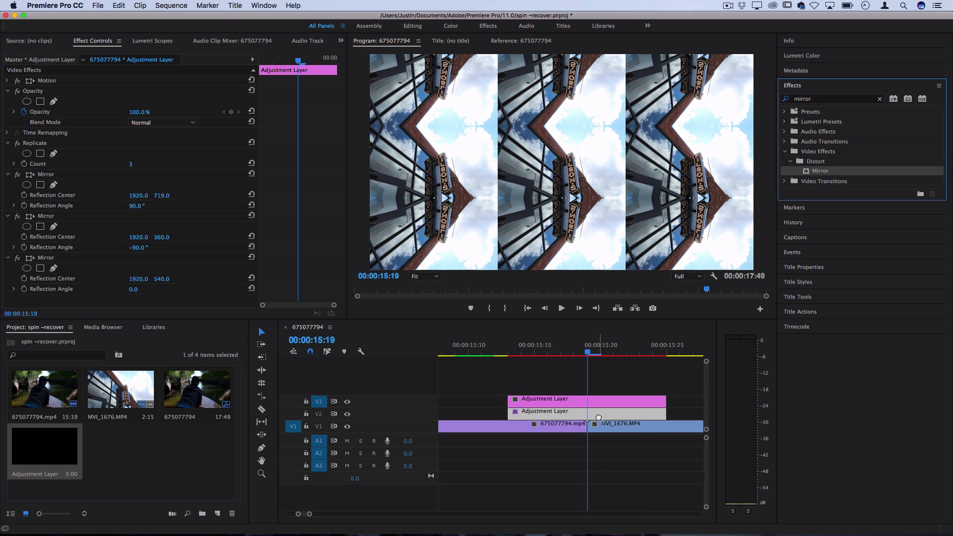
{"action": "left_click", "coordinate": [133, 289]}
{"action": "type", "text": "180"}
{"action": "key", "text": "Return"}
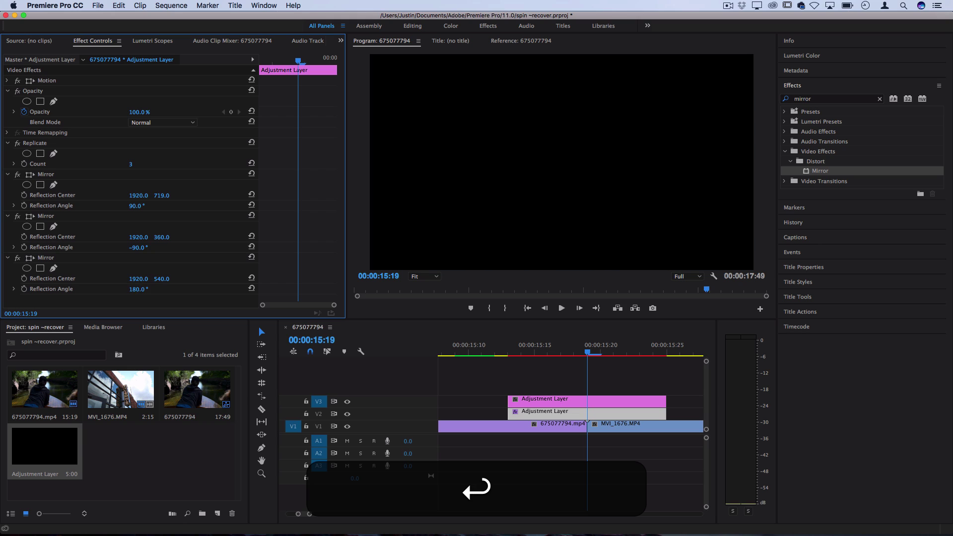
{"action": "mouse_move", "coordinate": [132, 278]}
{"action": "left_mouse_down"}
{"action": "mouse_move", "coordinate": [144, 282]}
{"action": "mouse_move", "coordinate": [117, 278]}
{"action": "left_mouse_up"}
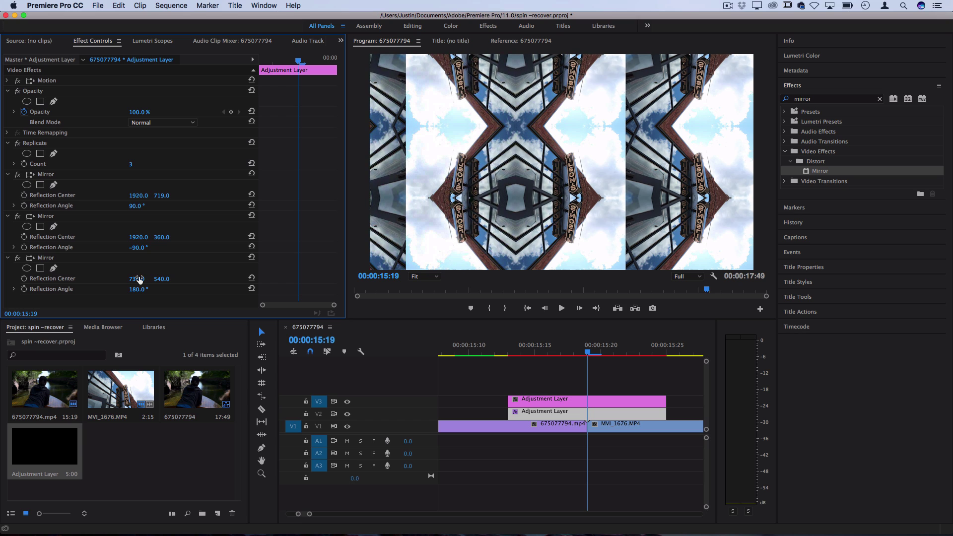
Add a fourth Mirror to the V2 adjustment layer with reflection centre X 1279.
{"action": "left_click_drag", "start_coordinate": [832, 176], "coordinate": [551, 401]}
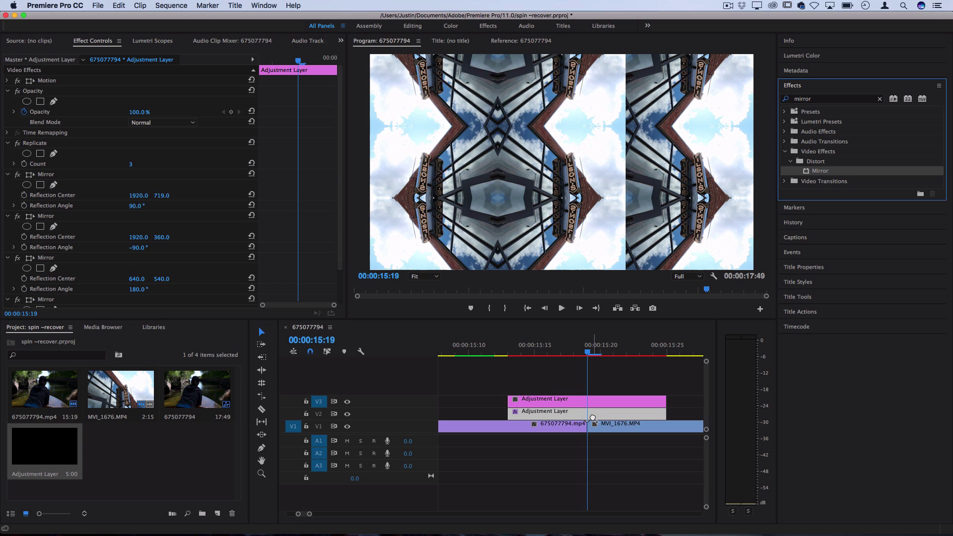
{"action": "left_click_drag", "start_coordinate": [133, 284], "coordinate": [134, 282]}
{"action": "left_click", "coordinate": [140, 280]}
{"action": "type", "text": "1279"}
{"action": "key", "text": "Return"}
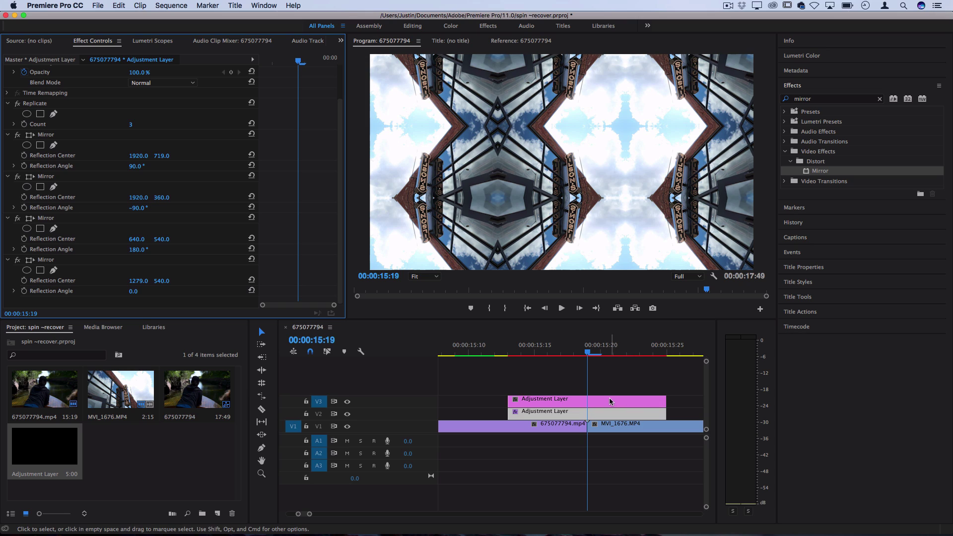
Apply Transform to the V3 adjustment layer and set its Scale to 300.
{"action": "left_click", "coordinate": [591, 399]}
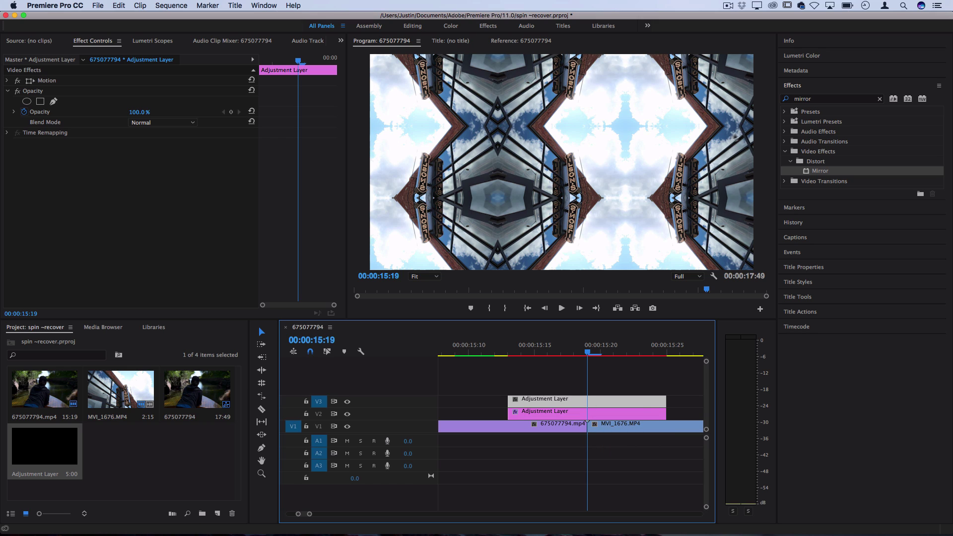
{"action": "left_click", "coordinate": [816, 99]}
{"action": "double_click", "coordinate": [816, 98]}
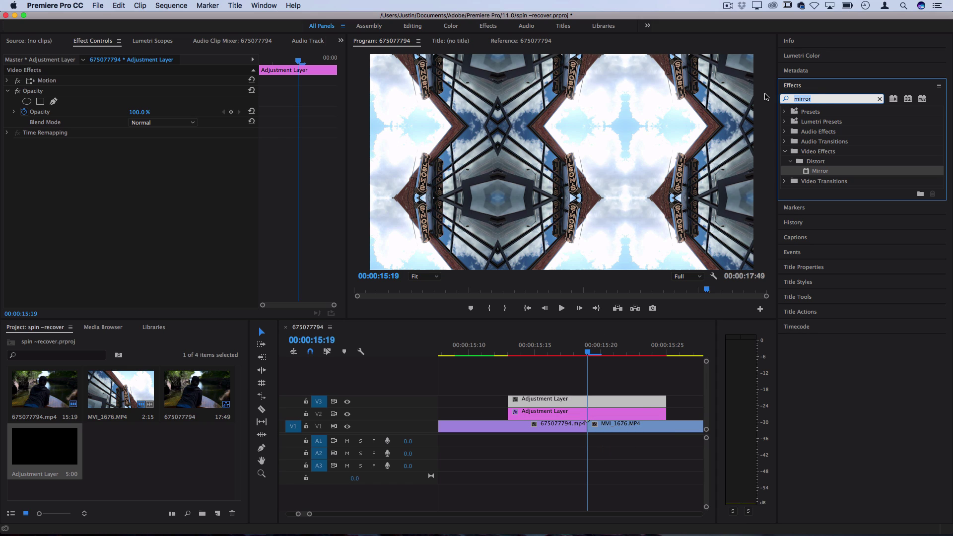
{"action": "type", "text": "transform"}
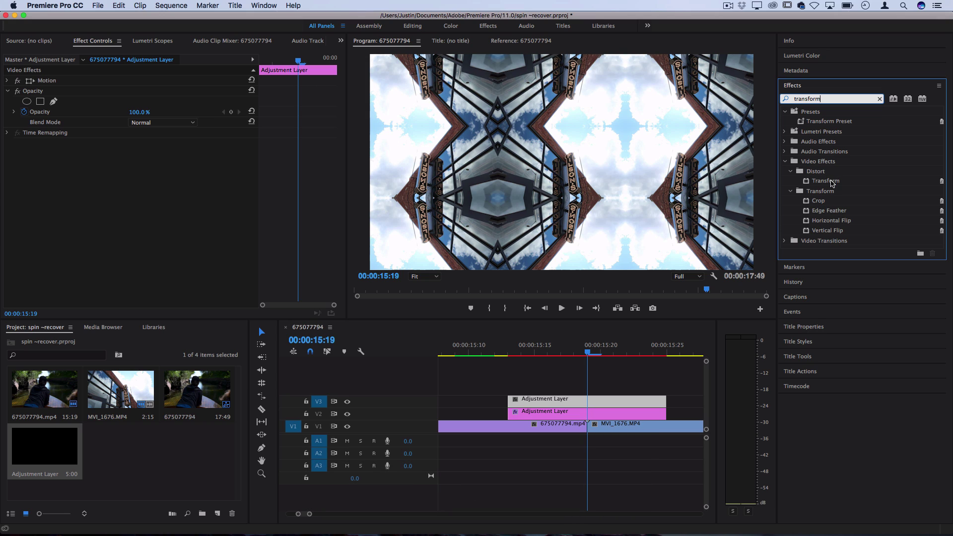
{"action": "left_click_drag", "start_coordinate": [831, 181], "coordinate": [582, 401]}
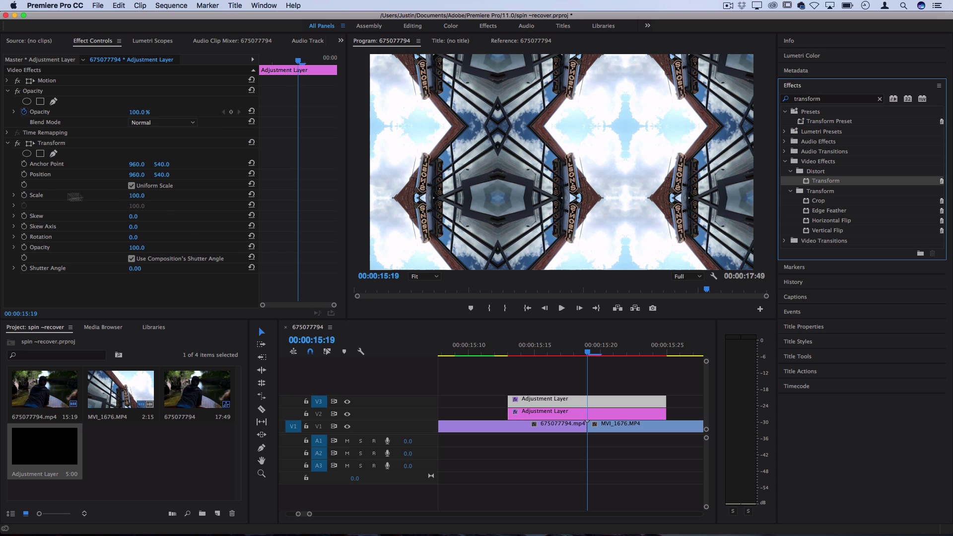
{"action": "left_click", "coordinate": [141, 194]}
{"action": "type", "text": "30"}
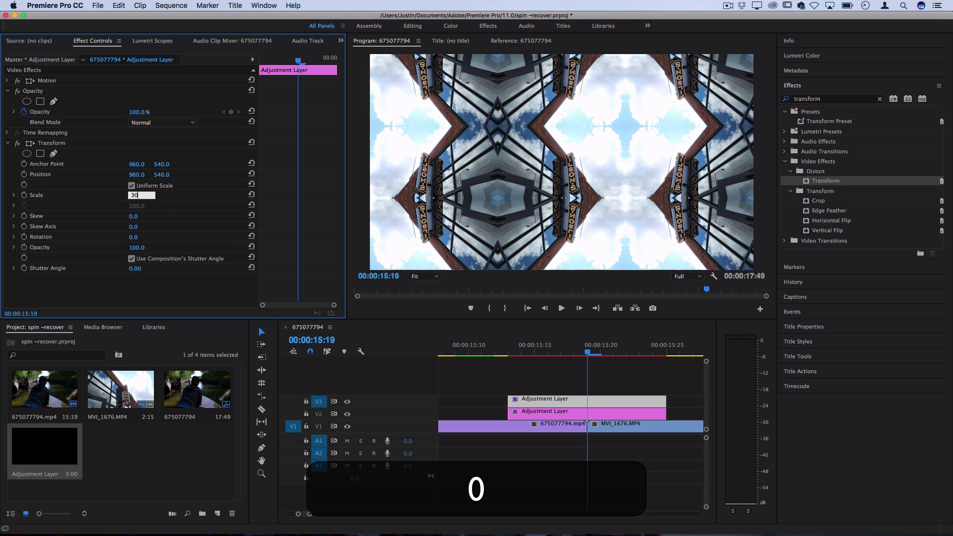
{"action": "type", "text": "0"}
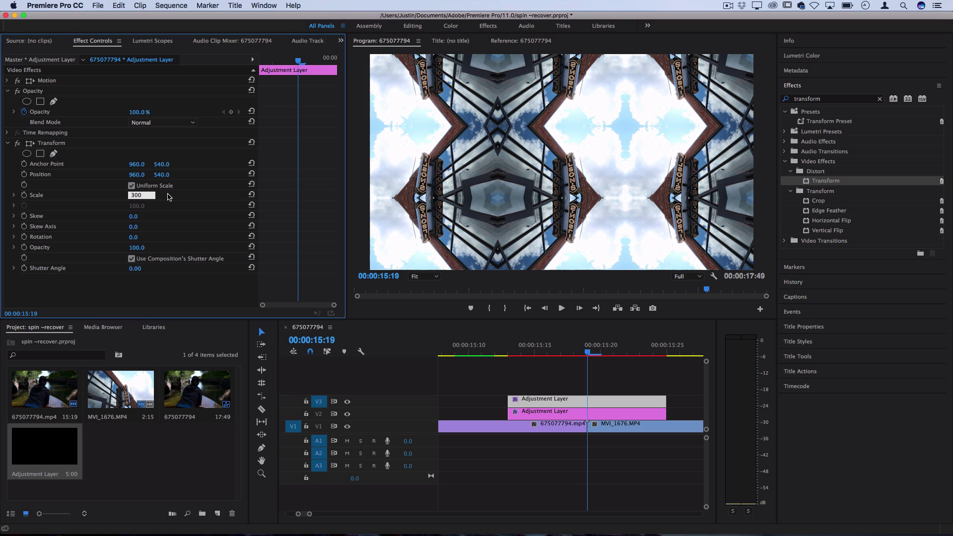
{"action": "key", "text": "Return"}
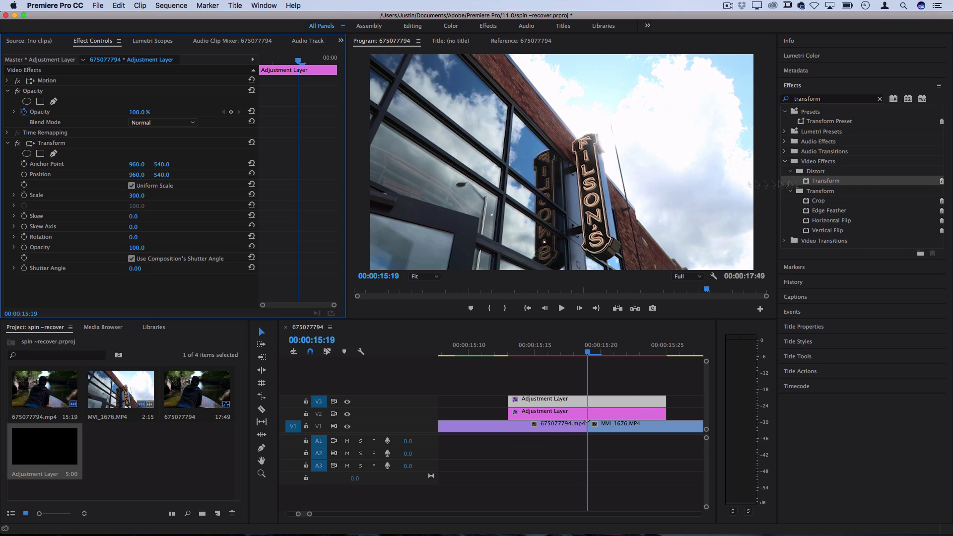
Start adjusting the Transform effect's shutter settings in Effect Controls.
{"action": "left_click_drag", "start_coordinate": [885, 187], "coordinate": [369, 233]}
Keyframe the top layer's Rotation from 0° at 15:13 to 1x0.0° (360°) at its end.
{"action": "left_click_drag", "start_coordinate": [588, 353], "coordinate": [511, 356]}
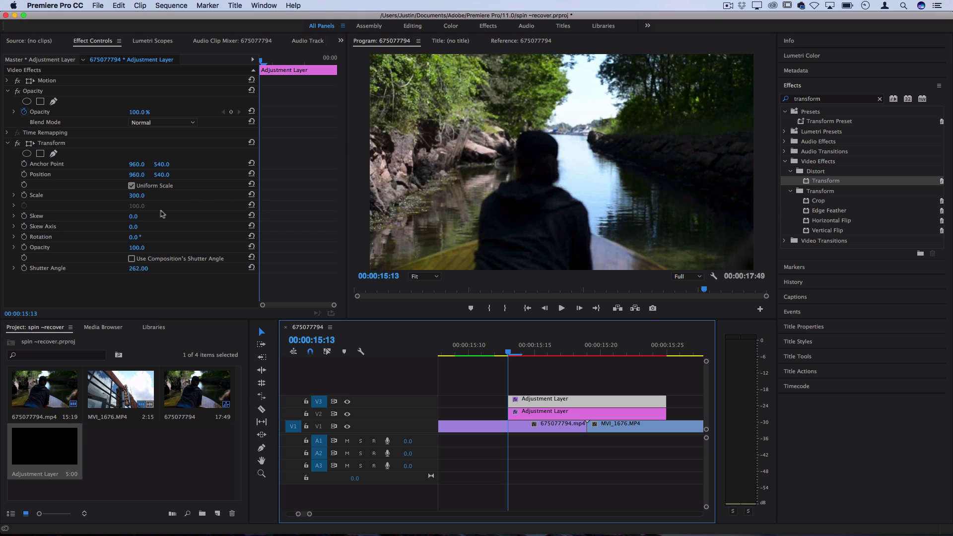
{"action": "left_click", "coordinate": [23, 238]}
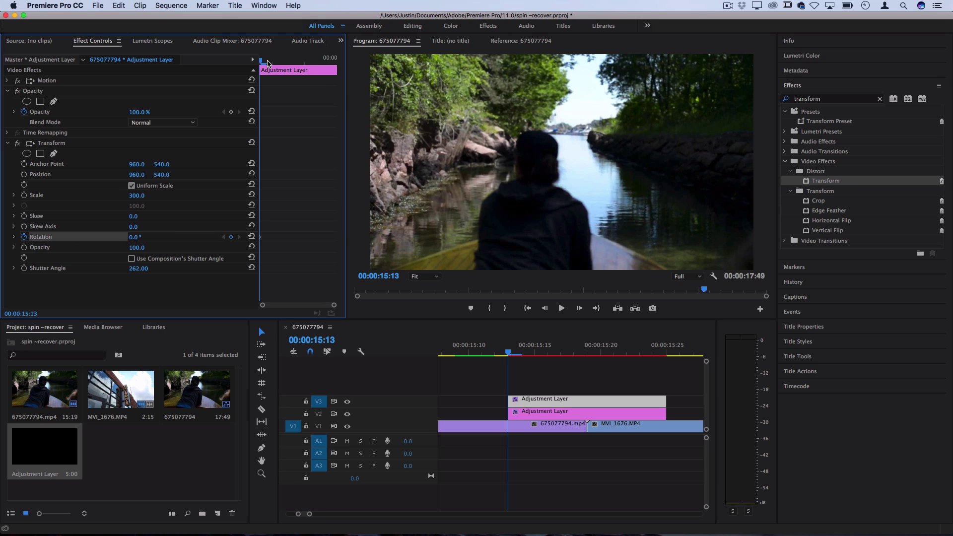
{"action": "left_click_drag", "start_coordinate": [267, 63], "coordinate": [445, 62]}
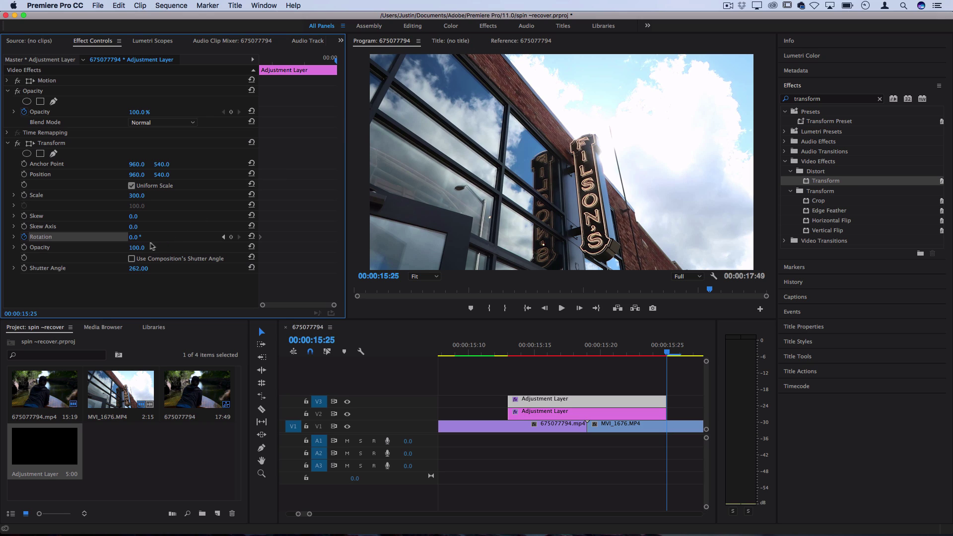
{"action": "left_click", "coordinate": [135, 240]}
{"action": "type", "text": "1x"}
{"action": "key", "text": "Return"}
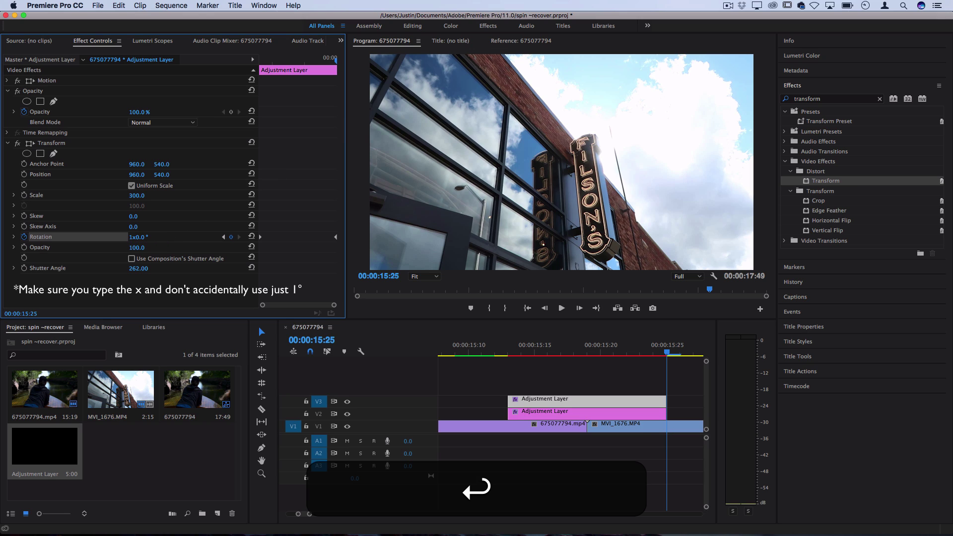
{"action": "left_click", "coordinate": [145, 237]}
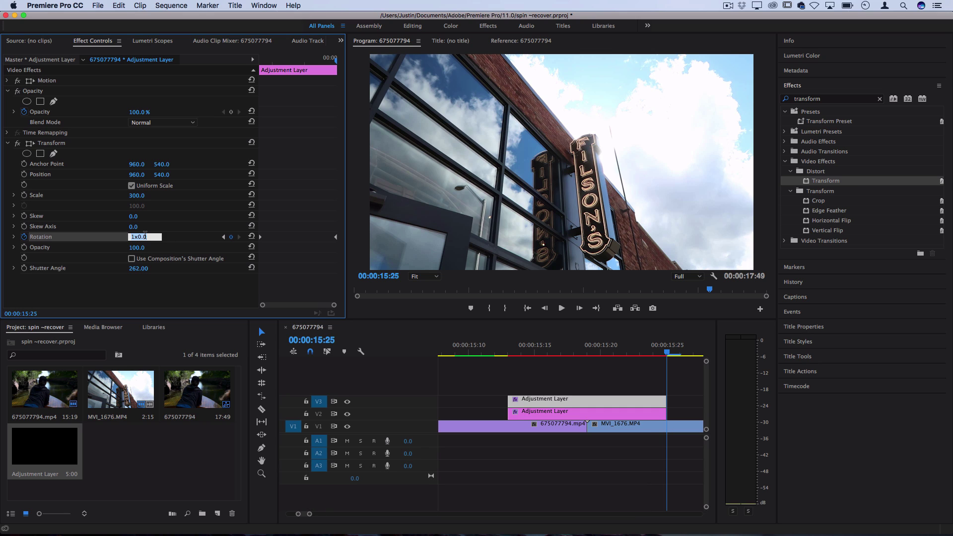
{"action": "type", "text": "360"}
{"action": "key", "text": "Return"}
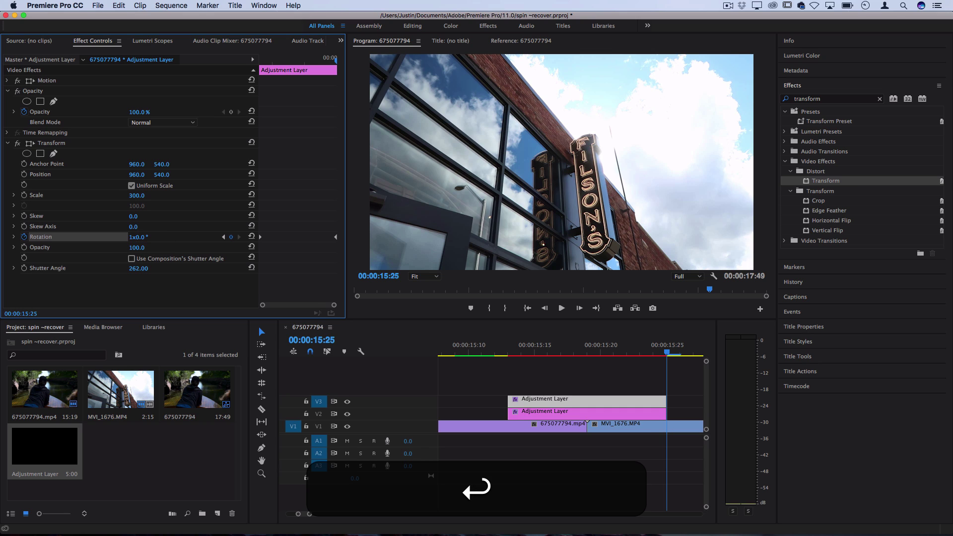
{"action": "left_click", "coordinate": [645, 425]}
{"action": "key", "text": "Up"}
{"action": "key", "text": "Up"}
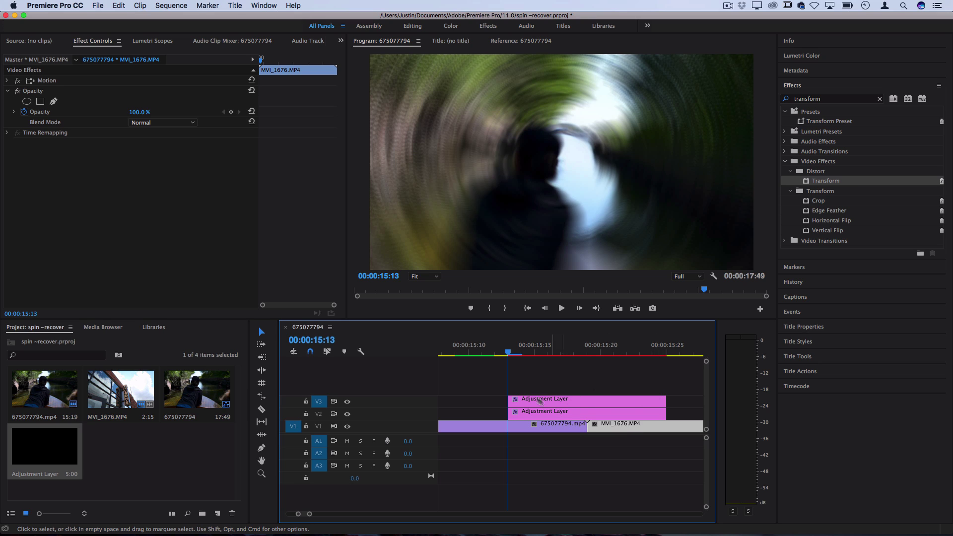
Mark In at 15:12 and Out at 15:26, then render In to Out.
{"action": "left_click", "coordinate": [493, 354]}
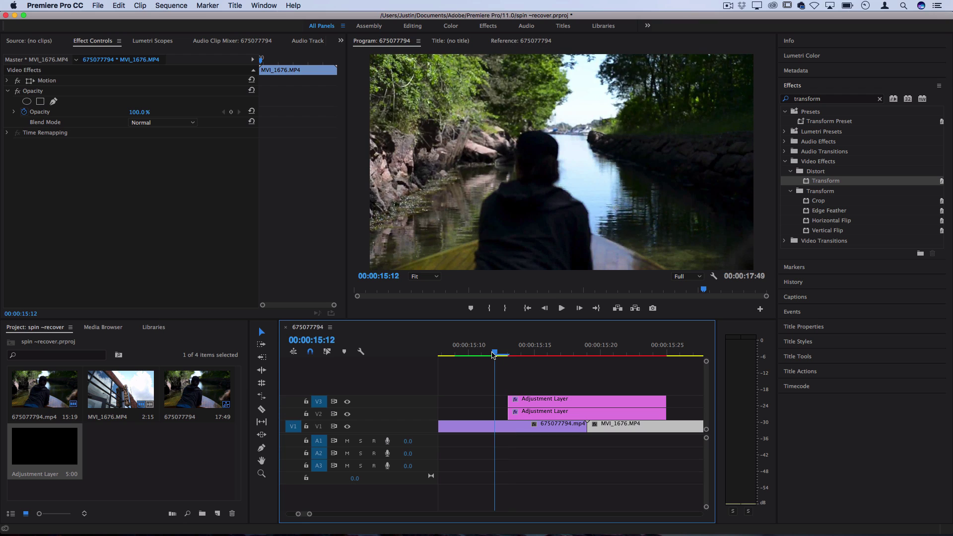
{"action": "key", "text": "i"}
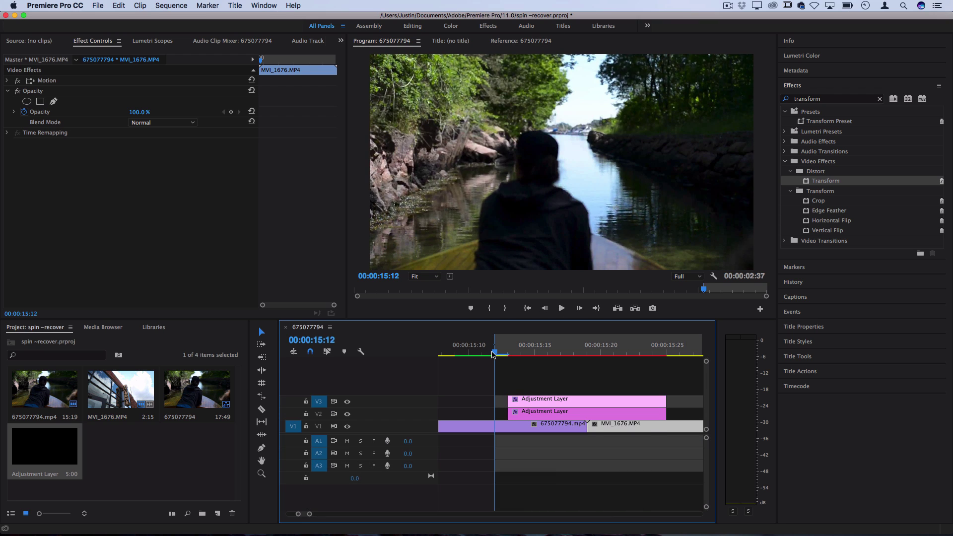
{"action": "left_click", "coordinate": [686, 355]}
{"action": "key", "text": "o"}
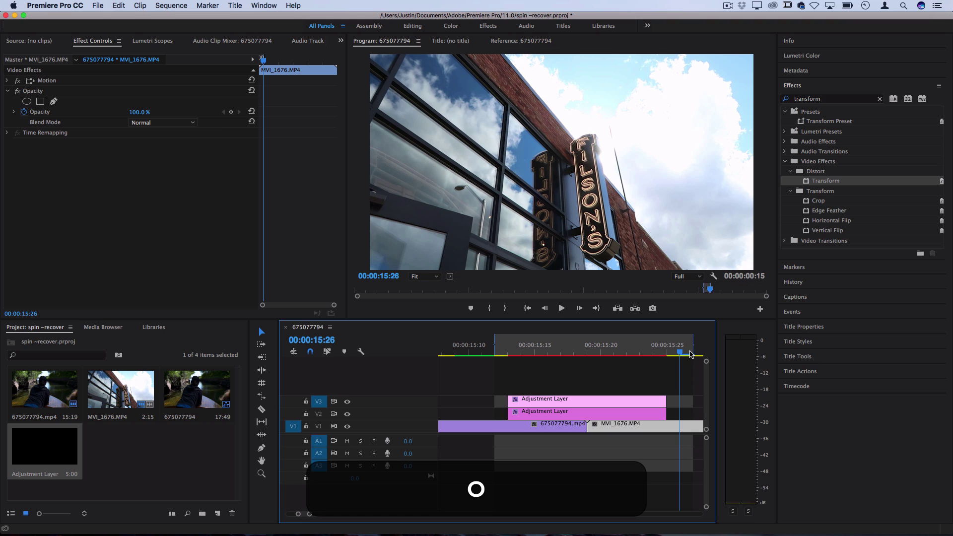
{"action": "left_click", "coordinate": [171, 6]}
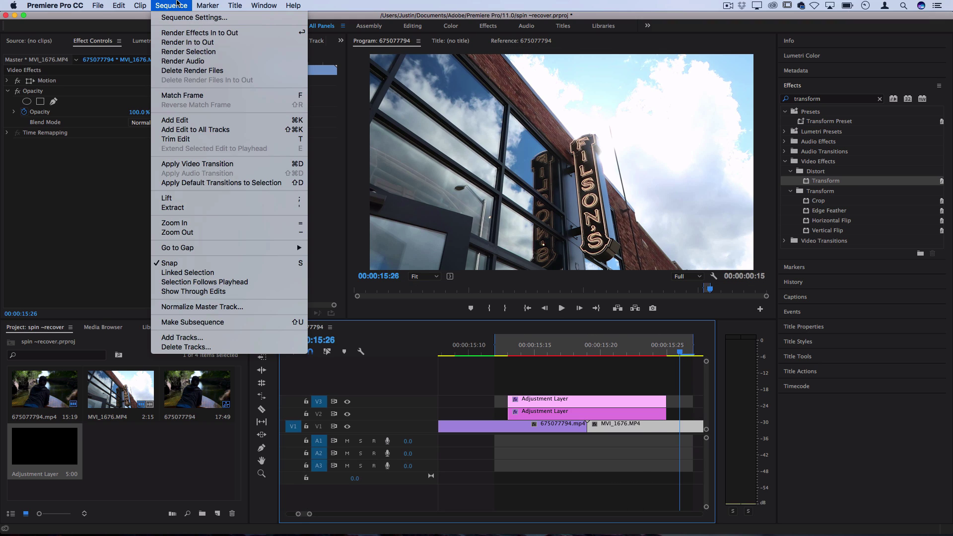
{"action": "left_click", "coordinate": [184, 42]}
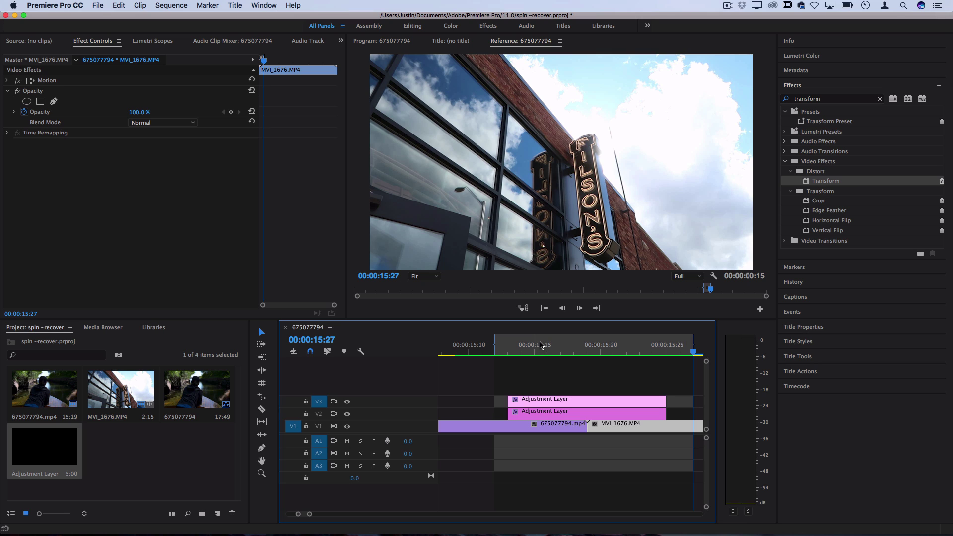
Clear the In/Out marks and play the spin transition once.
{"action": "right_click", "coordinate": [528, 343]}
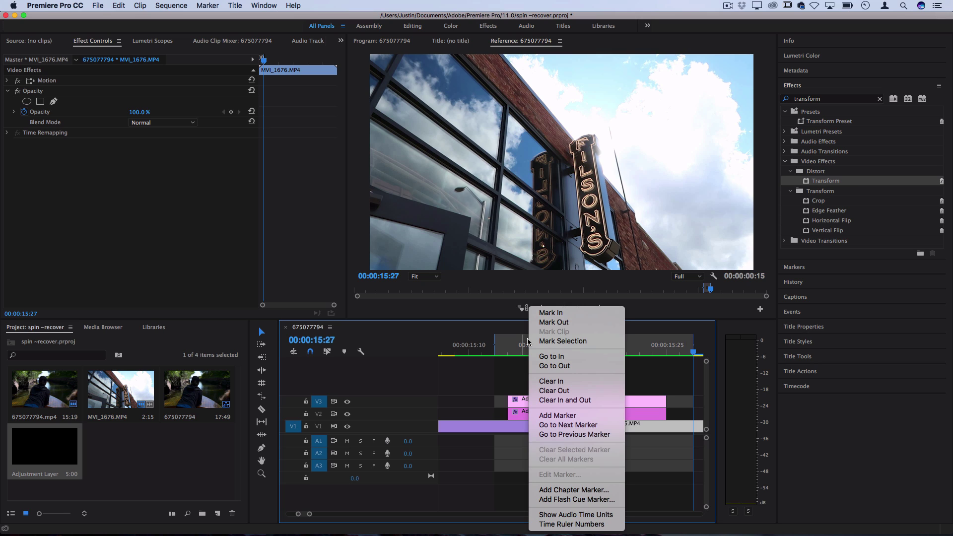
{"action": "left_click", "coordinate": [565, 400]}
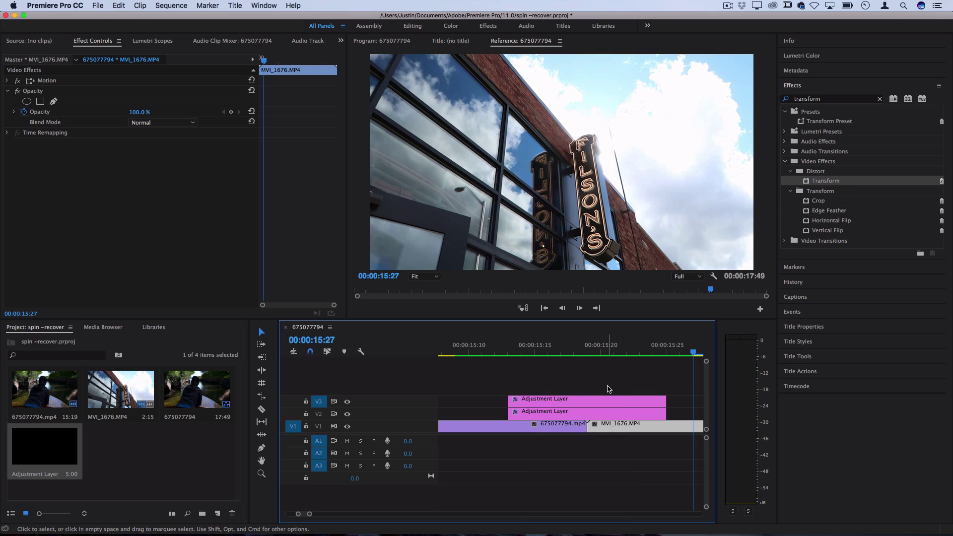
{"action": "left_click", "coordinate": [529, 347]}
{"action": "key", "text": "space"}
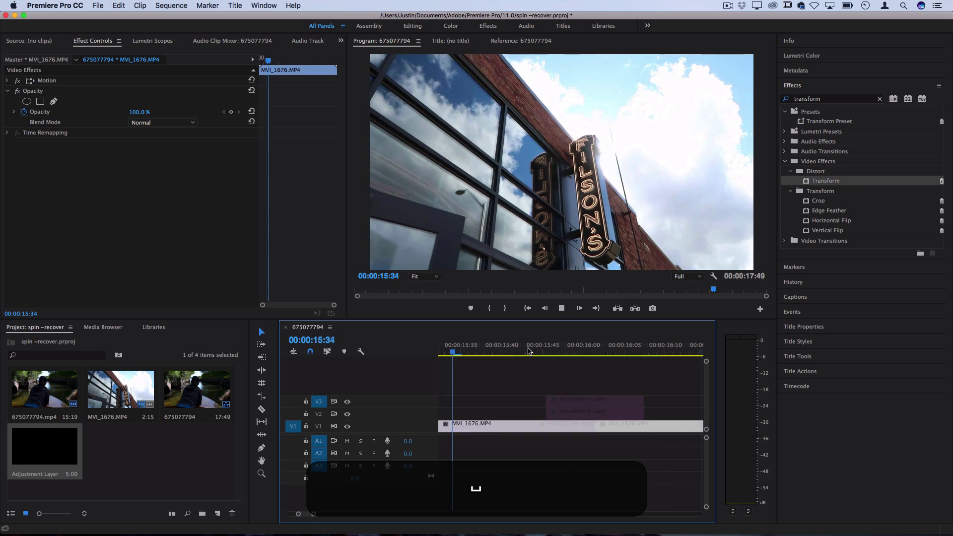
{"action": "key", "text": "minus"}
Step frame by frame around the first spun frame at 15:13.
{"action": "left_click", "coordinate": [448, 353]}
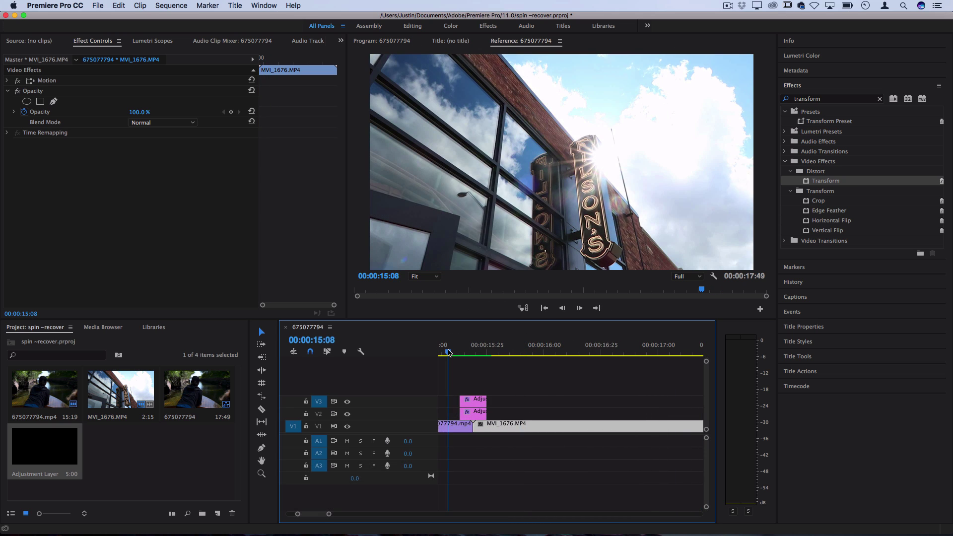
{"action": "left_click_drag", "start_coordinate": [448, 352], "coordinate": [460, 353]}
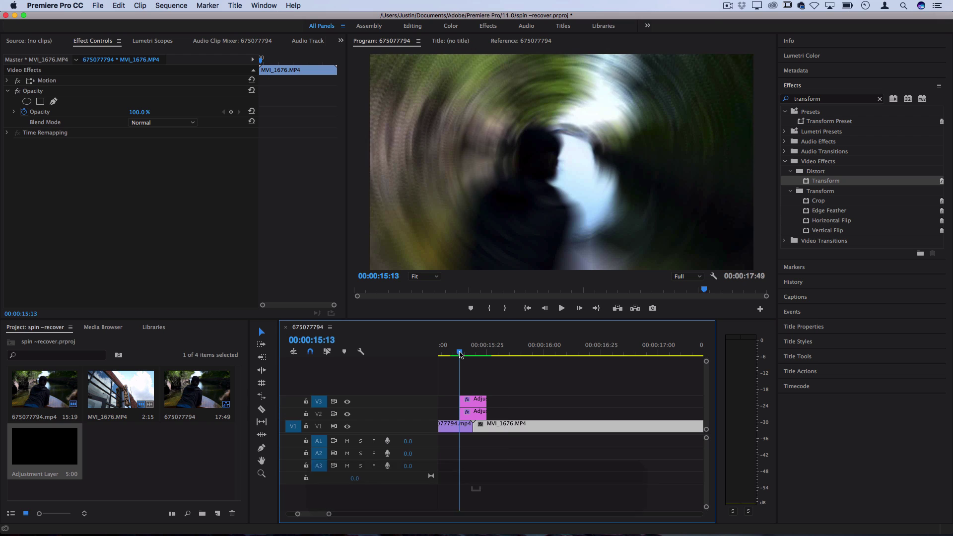
{"action": "key", "text": "Right"}
{"action": "key", "text": "Left"}
{"action": "key", "text": "Left"}
{"action": "key", "text": "Left"}
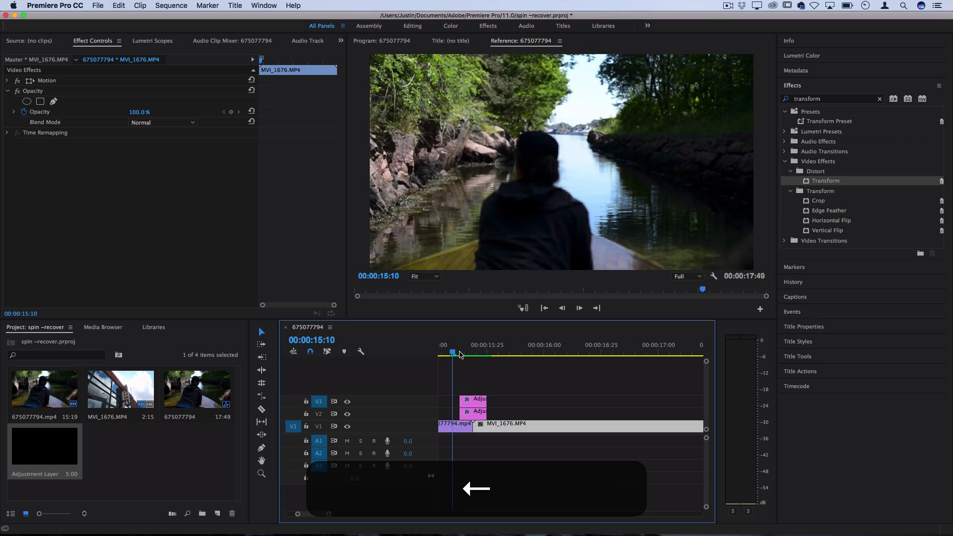
{"action": "key", "text": "Right"}
{"action": "key", "text": "equal"}
{"action": "key", "text": "equal"}
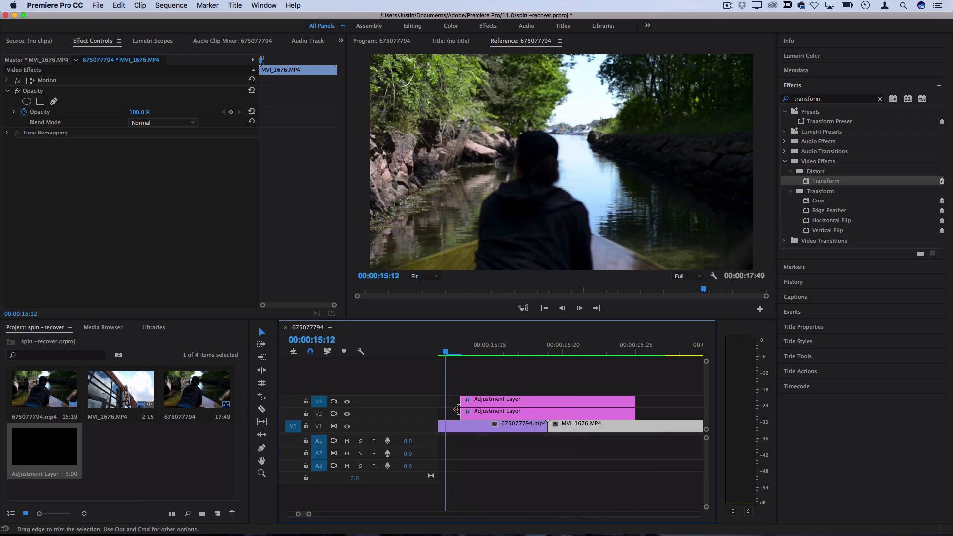
{"action": "key", "text": "Right"}
{"action": "key", "text": "Right"}
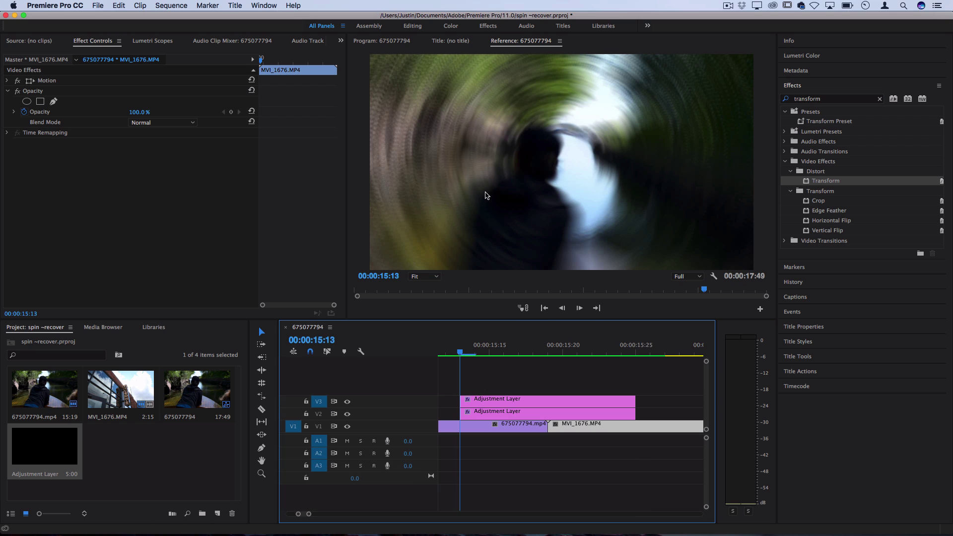
{"action": "left_click", "coordinate": [488, 172]}
{"action": "key", "text": "Right"}
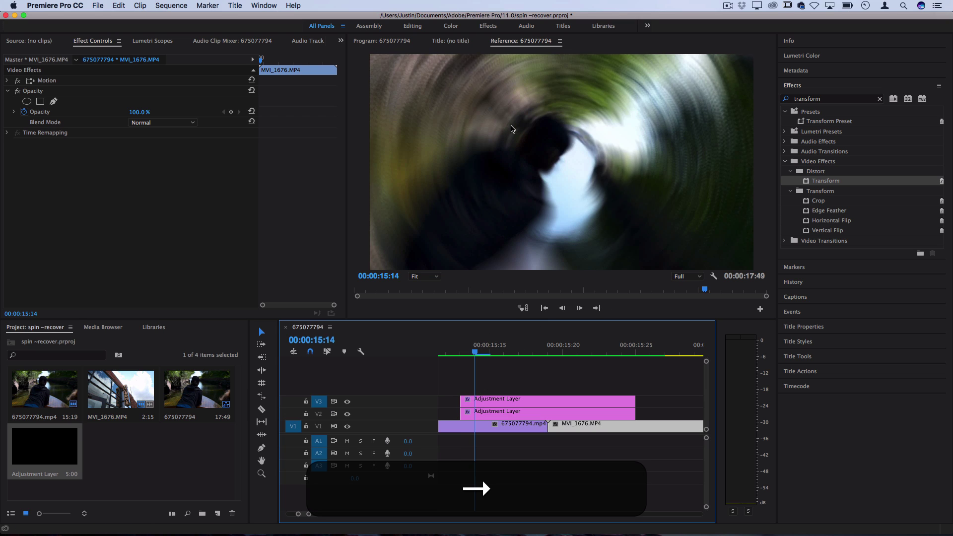
{"action": "key", "text": "Left"}
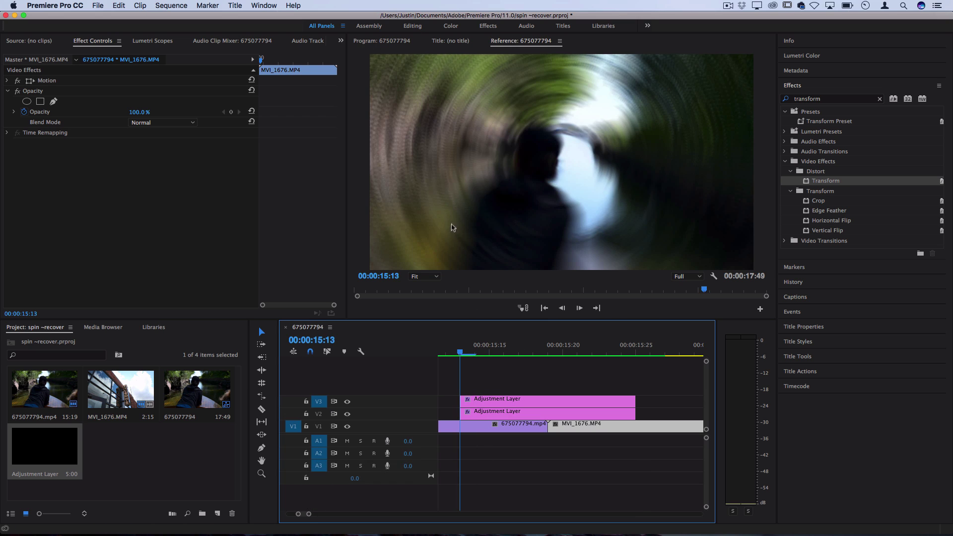
Step through the spinning frames to the layer's end at 15:25, then return to the 15:19 cut.
{"action": "left_click", "coordinate": [663, 191]}
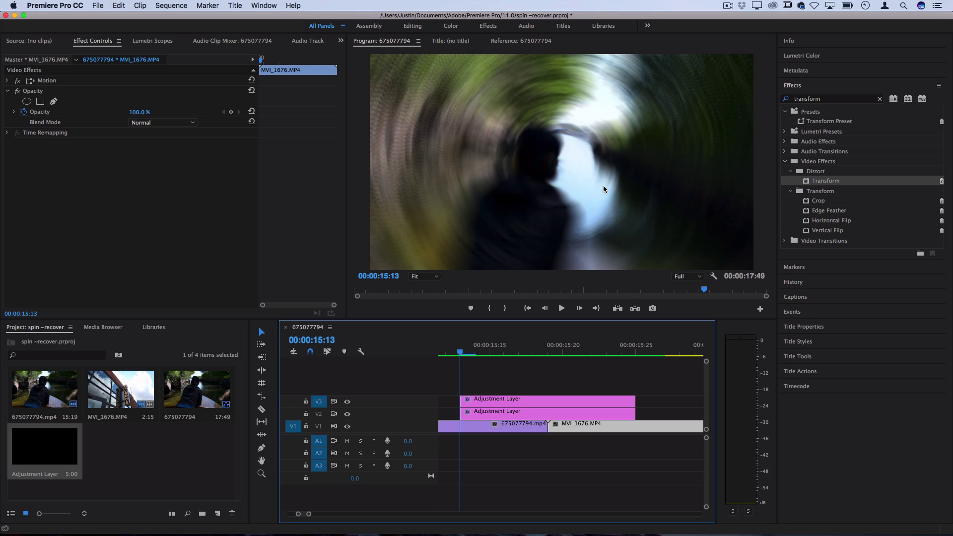
{"action": "key", "text": "Right"}
{"action": "key", "text": "Right"}
{"action": "key", "text": "Right"}
{"action": "key", "text": "Right"}
{"action": "key", "text": "Right"}
{"action": "key", "text": "Right"}
{"action": "key", "text": "Right"}
{"action": "key", "text": "Right"}
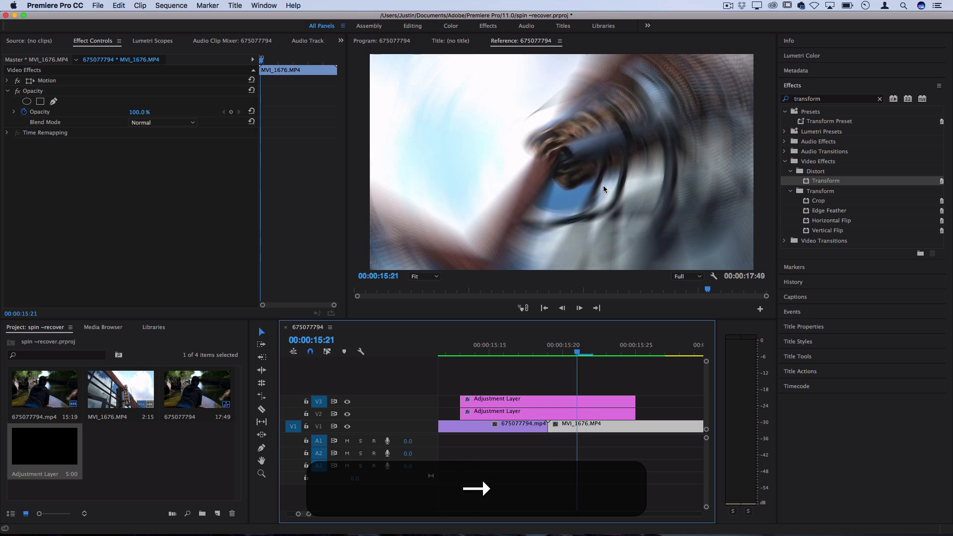
{"action": "key", "text": "Right"}
{"action": "key", "text": "Right"}
{"action": "key", "text": "Right"}
{"action": "key", "text": "Right"}
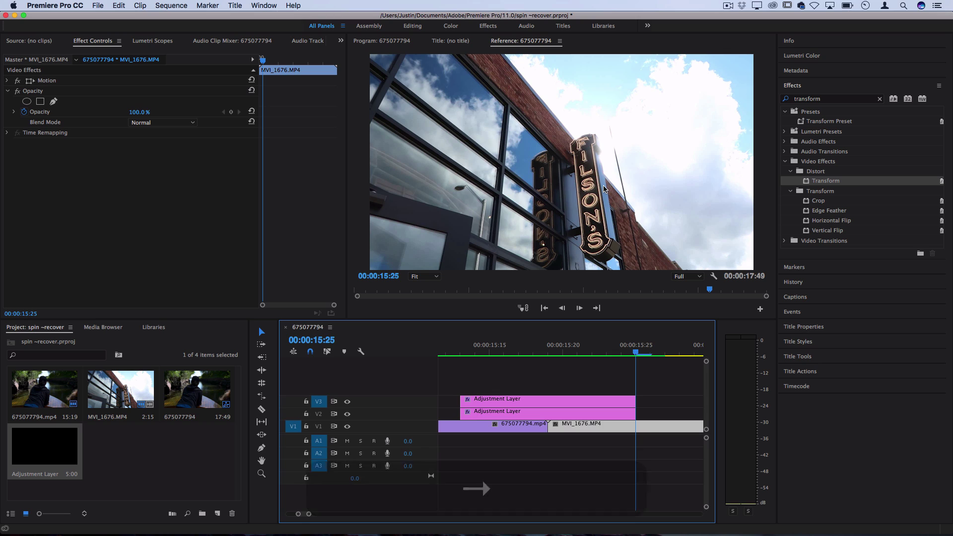
{"action": "key", "text": "Right"}
{"action": "key", "text": "Left"}
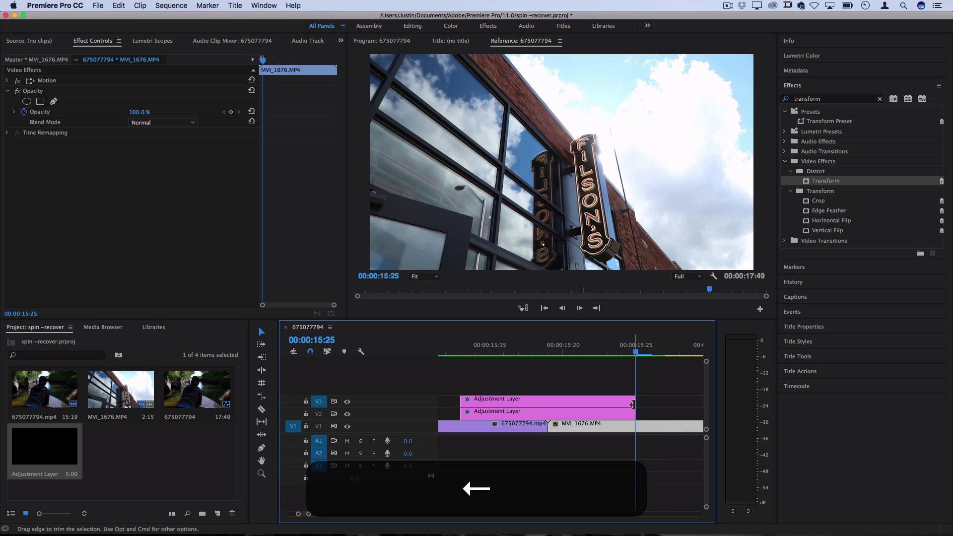
{"action": "key", "text": "Right"}
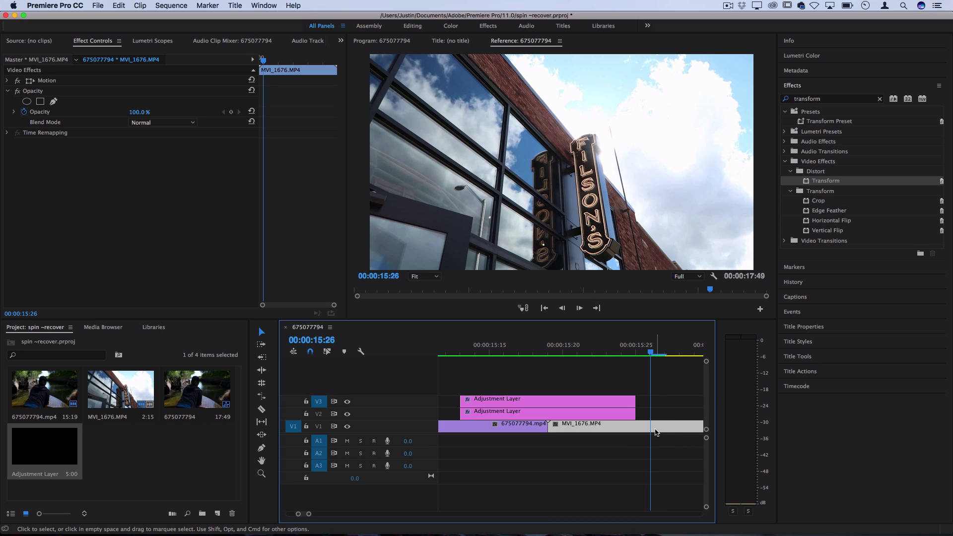
{"action": "key", "text": "shift+4"}
{"action": "key", "text": "Up"}
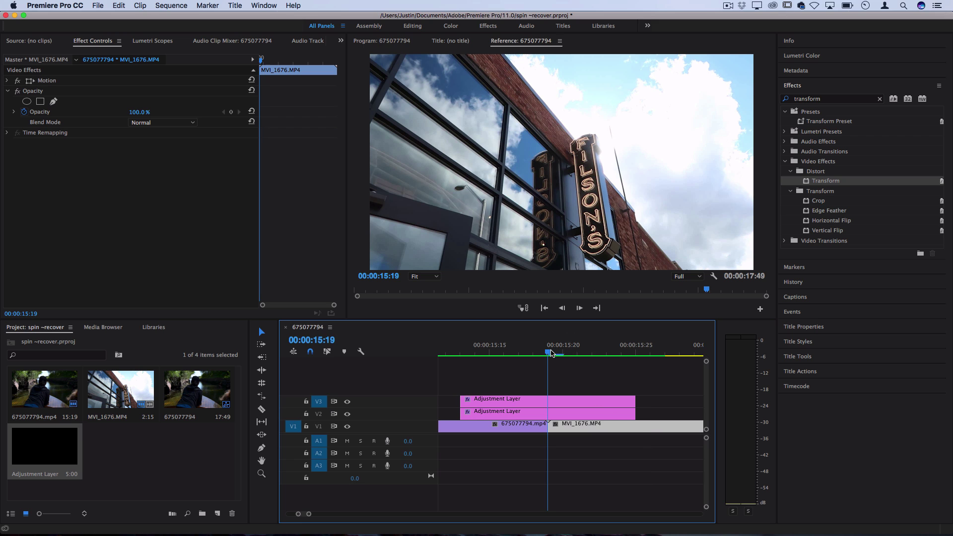
Play the transition again from 15:12 before the spin.
{"action": "scroll", "coordinate": [496, 424], "scroll_direction": "down", "scroll_amount": 1}
{"action": "scroll", "coordinate": [496, 421], "scroll_direction": "down", "scroll_amount": 1}
{"action": "left_click", "coordinate": [481, 351]}
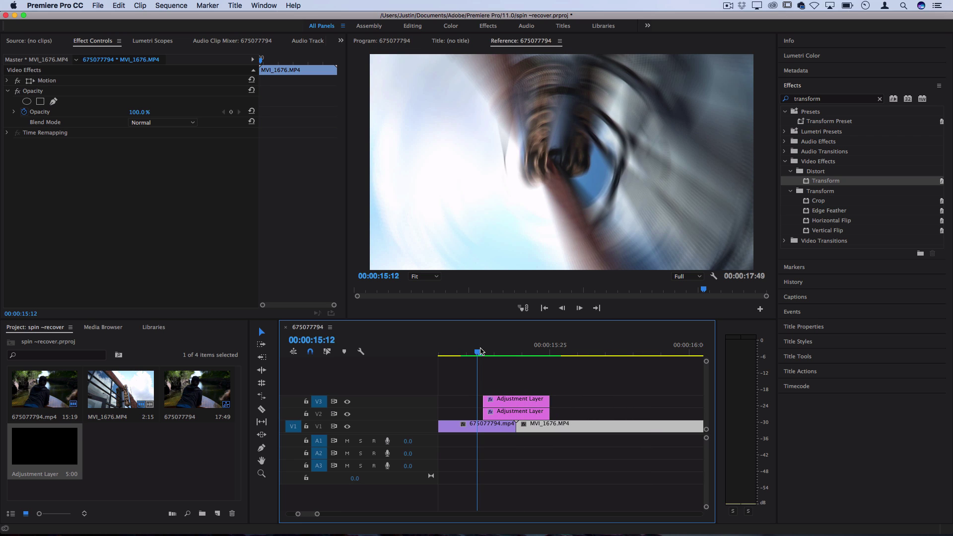
{"action": "key", "text": "space"}
{"action": "left_click", "coordinate": [480, 351]}
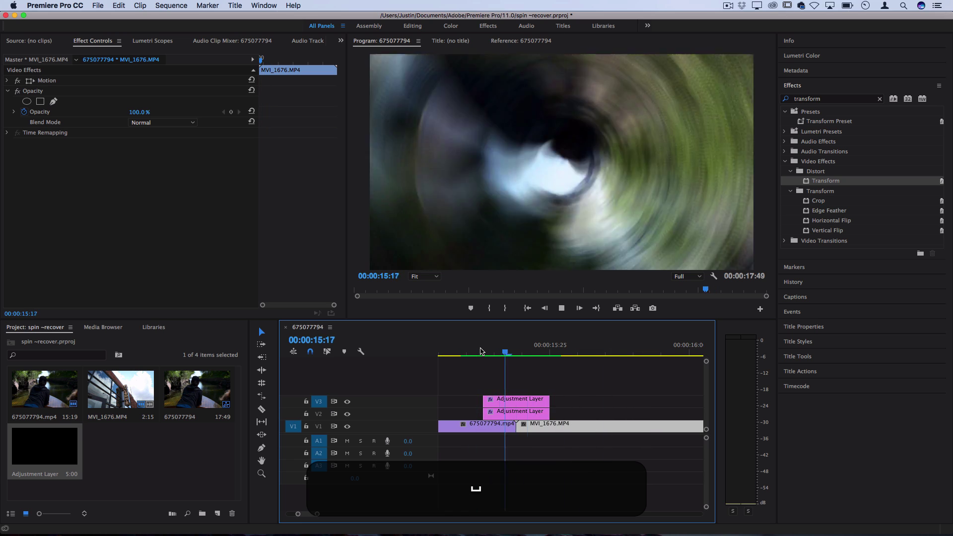
Expand the top layer's Rotation graphs at 15:19 and switch both Rotation keyframes to Bezier.
{"action": "left_click", "coordinate": [516, 400]}
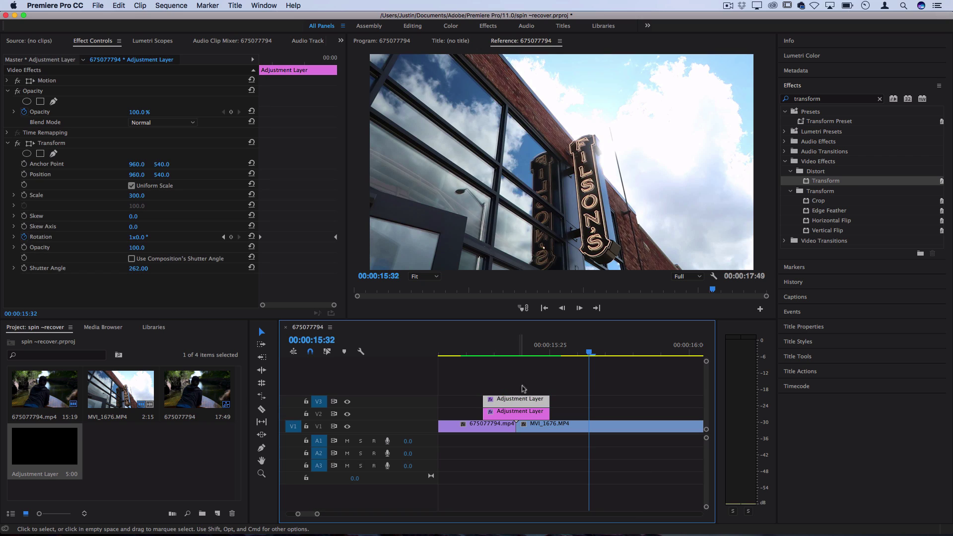
{"action": "left_click", "coordinate": [518, 354]}
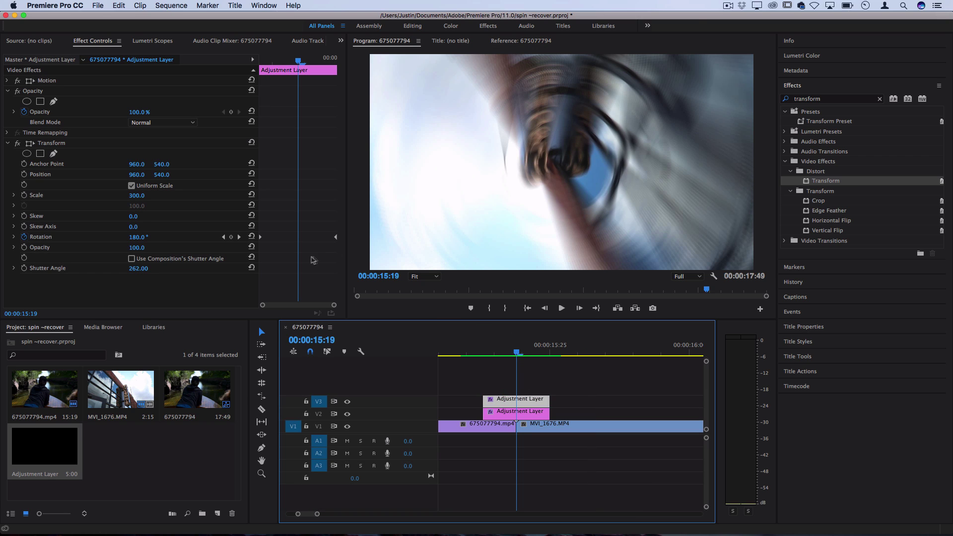
{"action": "left_click", "coordinate": [12, 240]}
{"action": "left_click", "coordinate": [14, 237]}
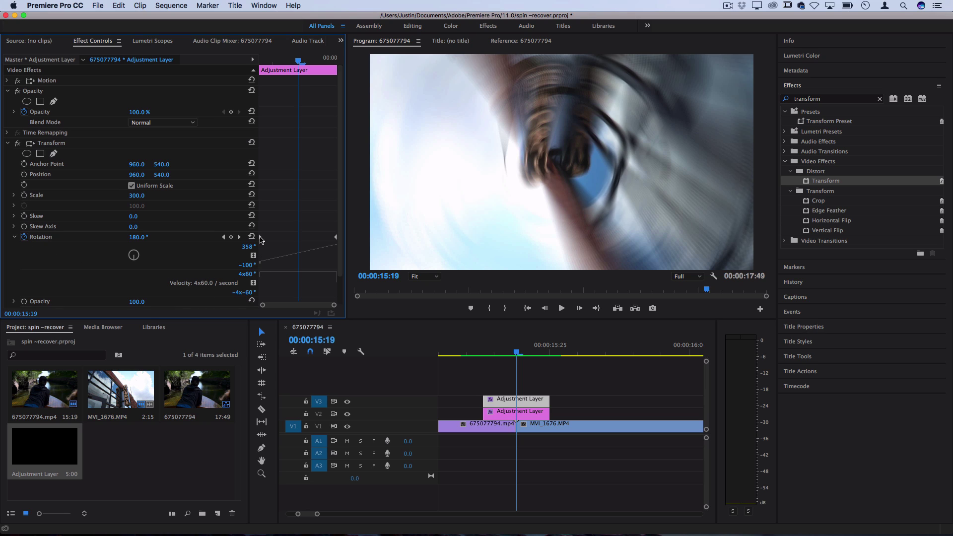
{"action": "right_click", "coordinate": [261, 240]}
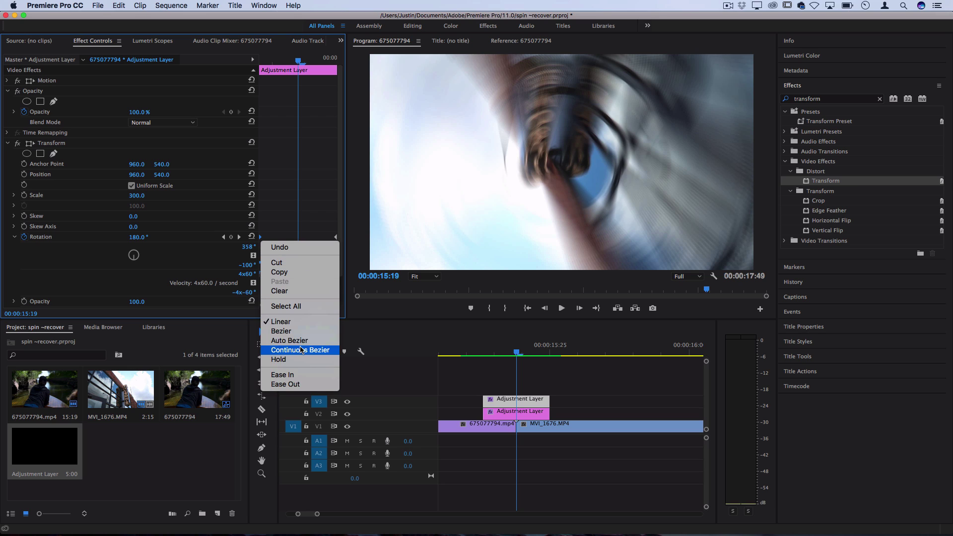
{"action": "left_click", "coordinate": [288, 331]}
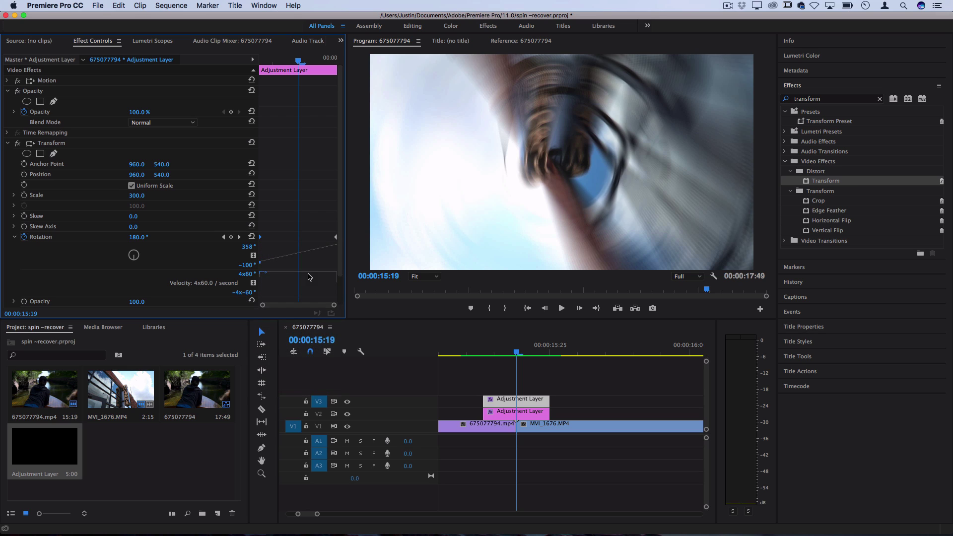
{"action": "right_click", "coordinate": [336, 240]}
{"action": "left_click", "coordinate": [347, 332]}
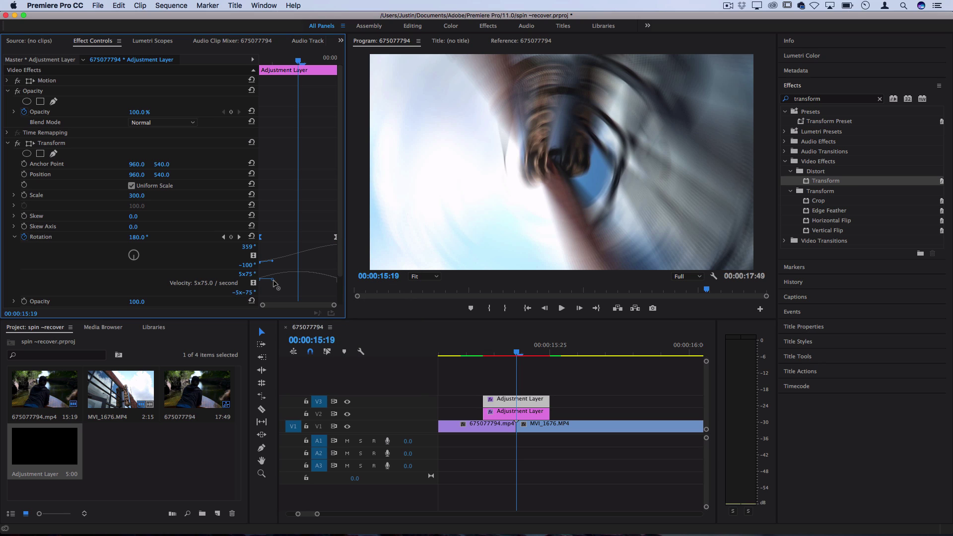
Lengthen the Rotation Bezier handles so speed peaks at the cut, previewing at 15:21, then return to 15:13.
{"action": "left_click_drag", "start_coordinate": [273, 281], "coordinate": [287, 281]}
{"action": "left_click", "coordinate": [336, 281]}
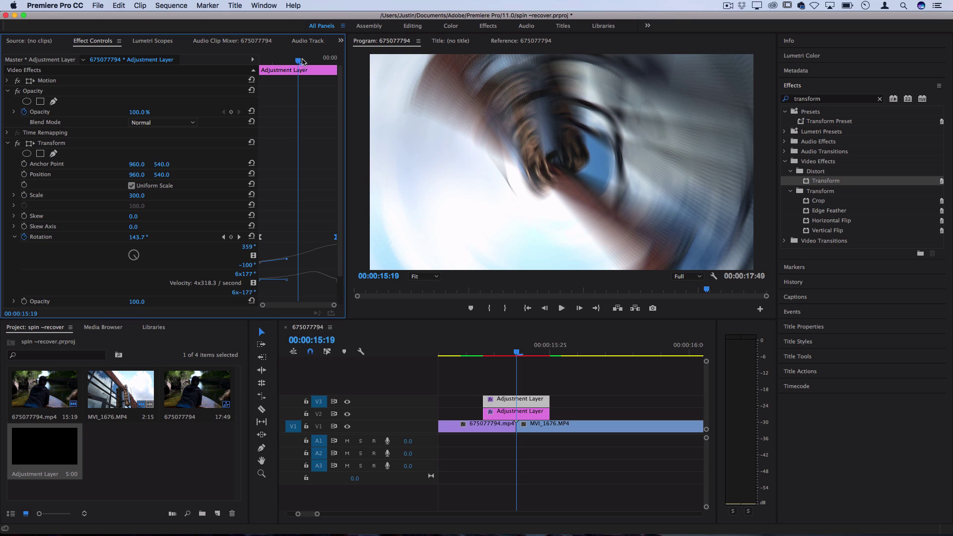
{"action": "left_click_drag", "start_coordinate": [303, 60], "coordinate": [311, 60]}
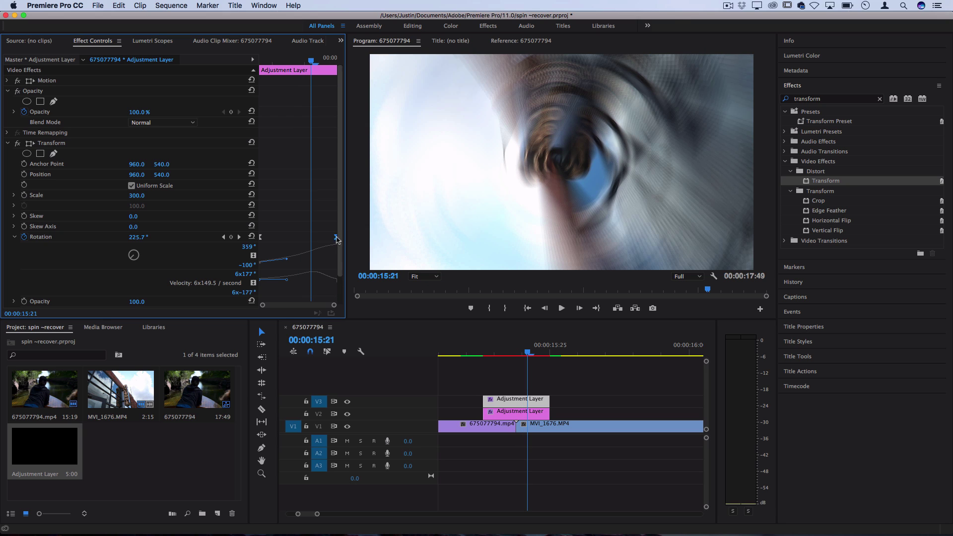
{"action": "mouse_move", "coordinate": [287, 279]}
{"action": "left_mouse_down"}
{"action": "mouse_move", "coordinate": [294, 284]}
{"action": "mouse_move", "coordinate": [282, 248]}
{"action": "mouse_move", "coordinate": [294, 285]}
{"action": "mouse_move", "coordinate": [286, 253]}
{"action": "mouse_move", "coordinate": [289, 275]}
{"action": "left_mouse_up"}
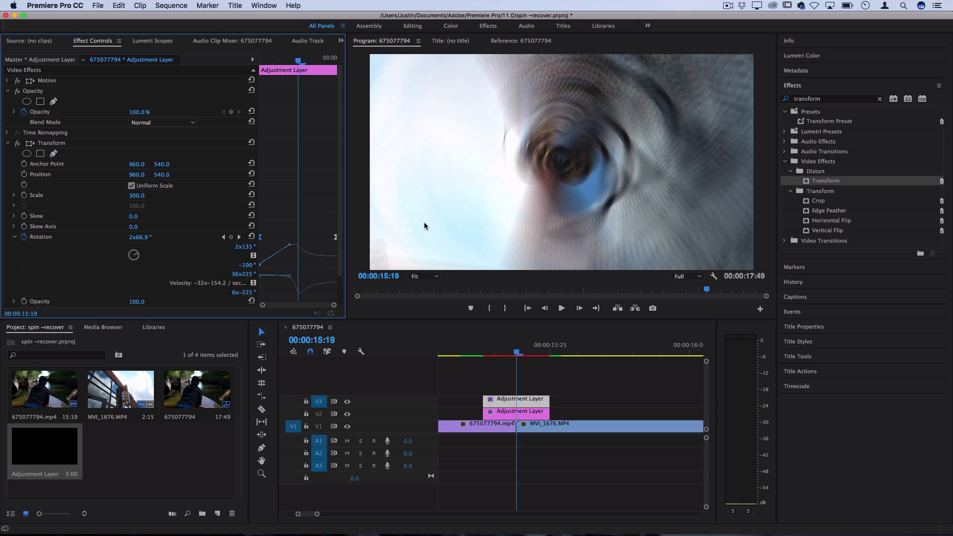
{"action": "key", "text": "Up"}
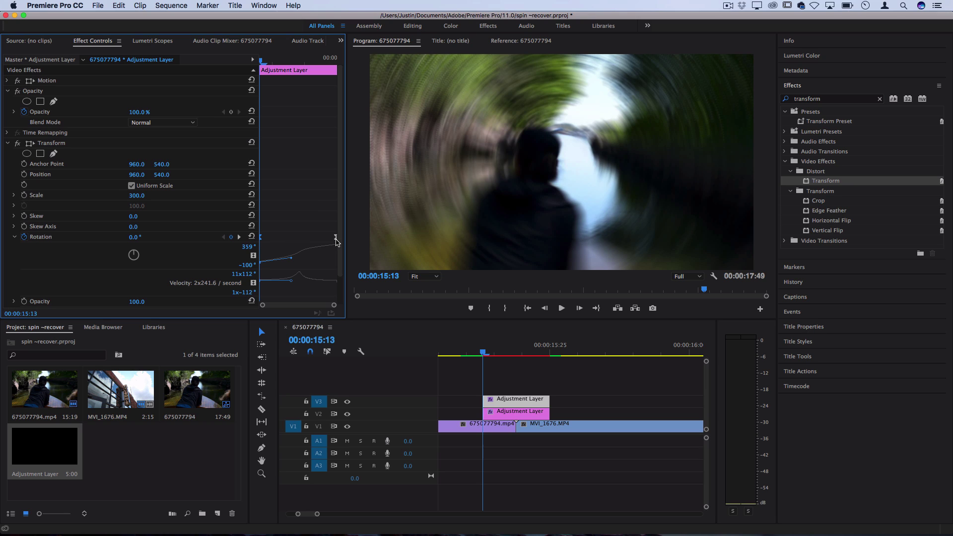
Apply the default Cross Dissolve at the cut between 675077794.mp4 and MVI_1676.MP4.
{"action": "left_click", "coordinate": [144, 236]}
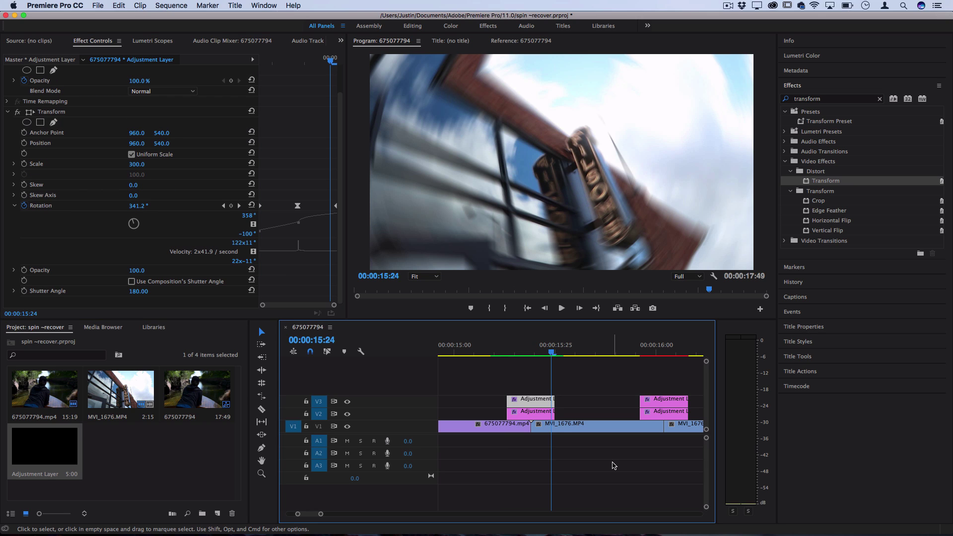
{"action": "right_click", "coordinate": [532, 426]}
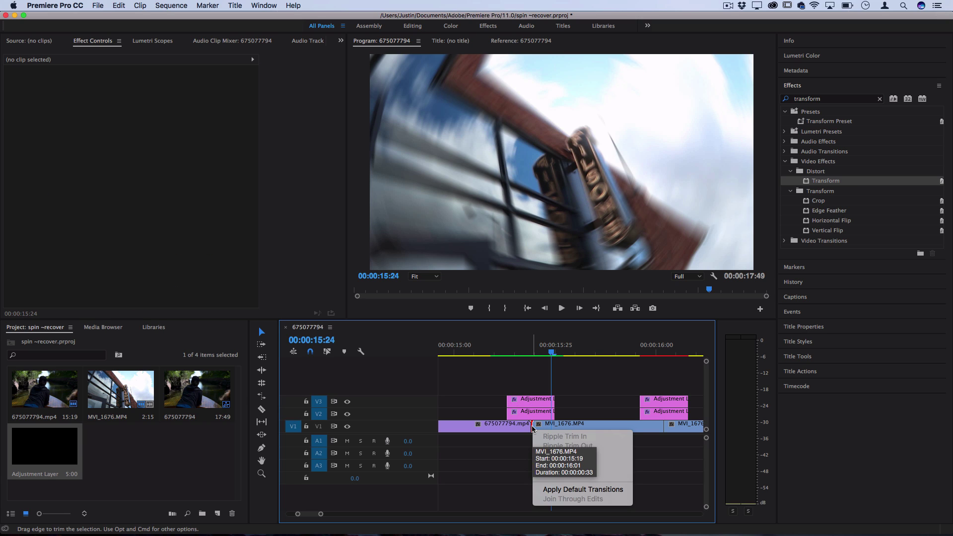
{"action": "left_click", "coordinate": [568, 490]}
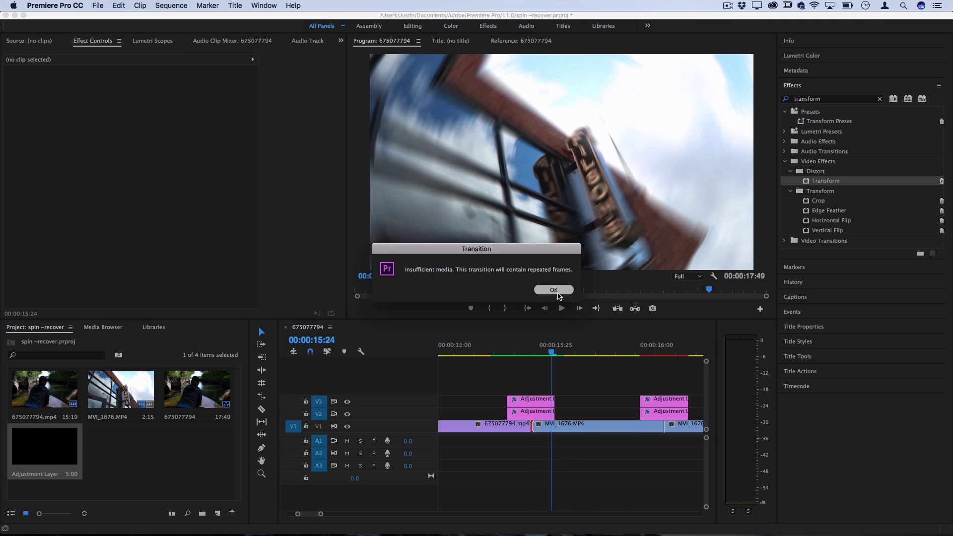
{"action": "left_click", "coordinate": [559, 291]}
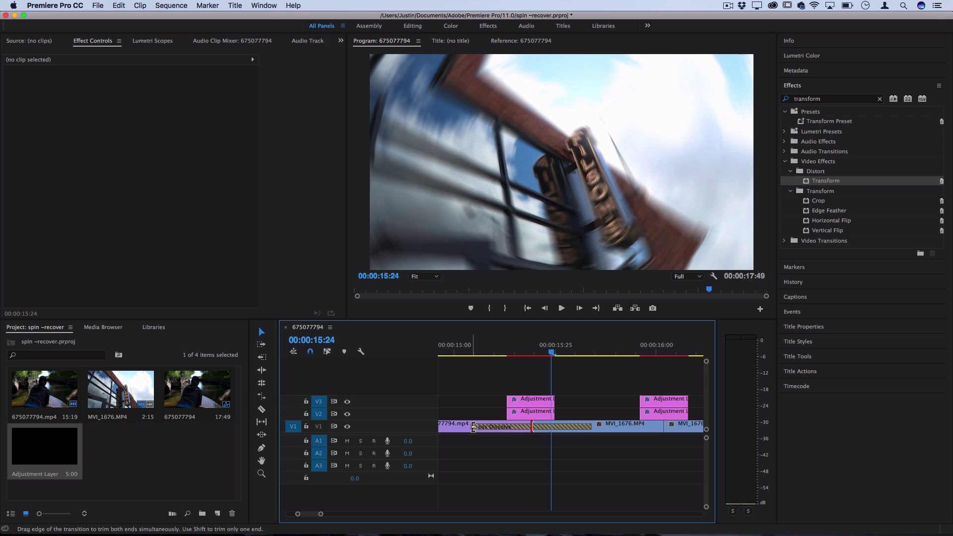
Trim the Cross Dissolve from both ends down to 2 frames, then return to 15:19.
{"action": "left_click_drag", "start_coordinate": [473, 427], "coordinate": [530, 427]}
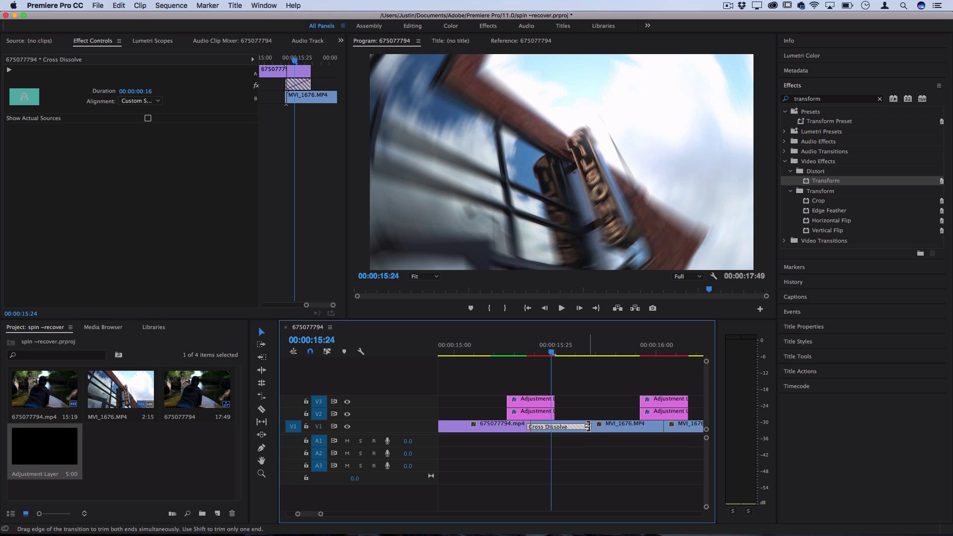
{"action": "left_click_drag", "start_coordinate": [586, 427], "coordinate": [534, 427]}
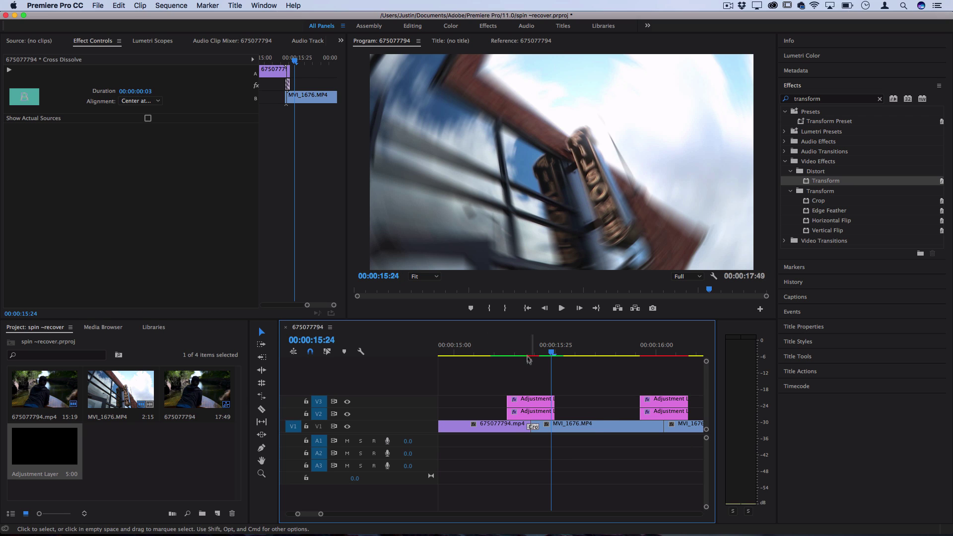
{"action": "scroll", "coordinate": [533, 427], "scroll_direction": "up", "scroll_amount": 4}
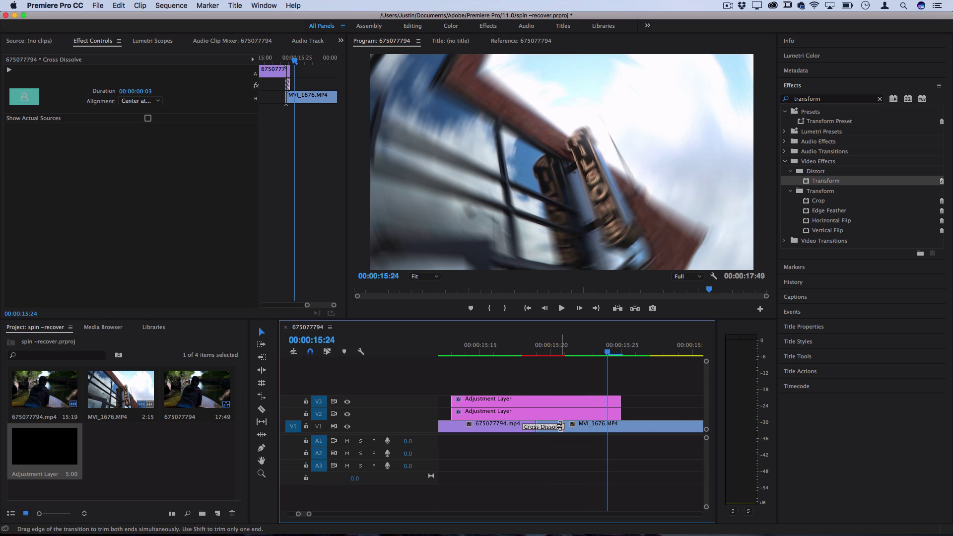
{"action": "left_click_drag", "start_coordinate": [563, 427], "coordinate": [549, 427]}
{"action": "key", "text": "Up"}
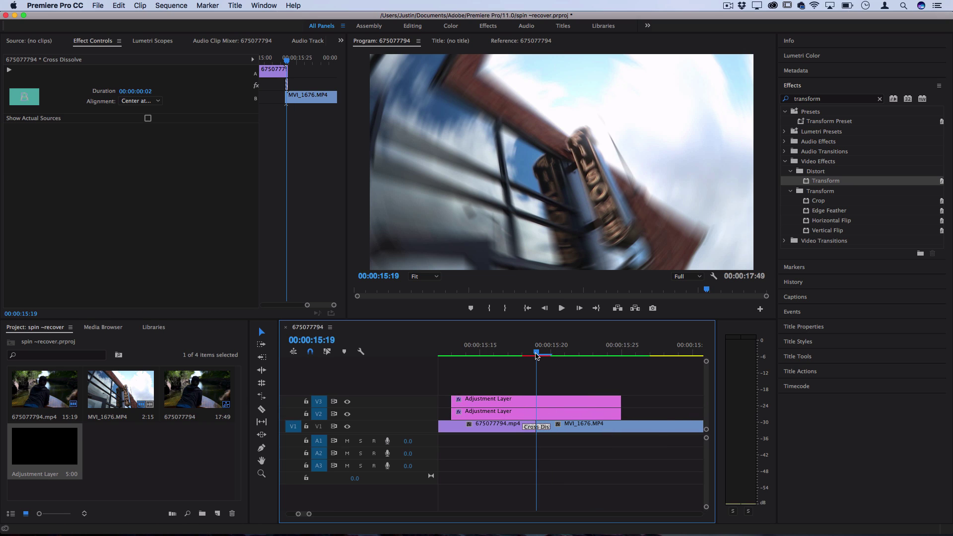
{"action": "left_click", "coordinate": [535, 356]}
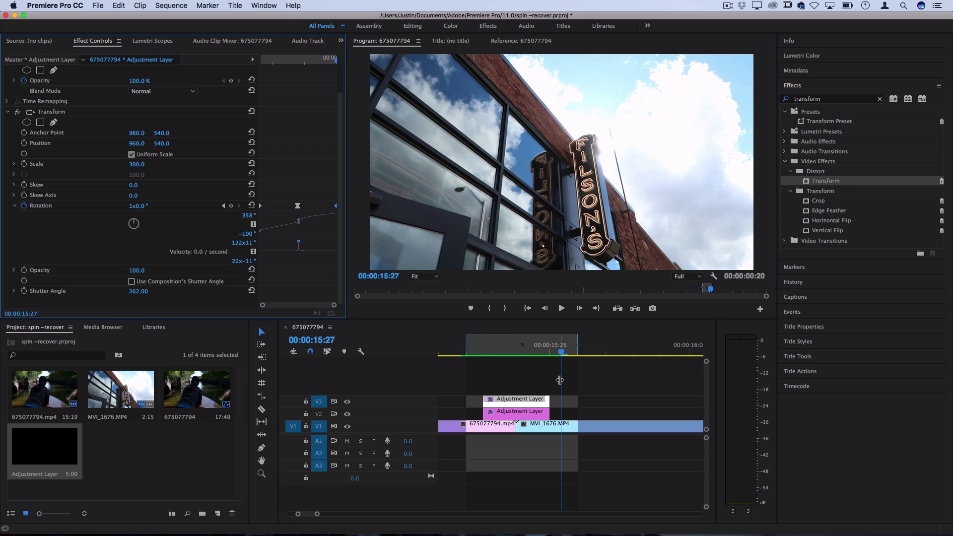
Select and copy both stacked adjustment layers.
{"action": "left_click", "coordinate": [597, 384]}
{"action": "left_click_drag", "start_coordinate": [607, 366], "coordinate": [495, 419]}
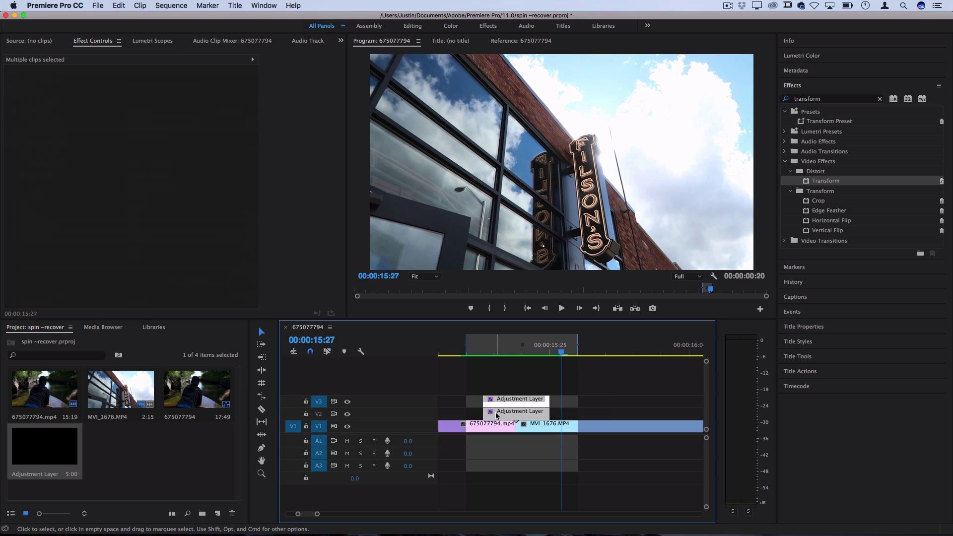
{"action": "key", "text": "cmd+c"}
{"action": "key", "text": "minus"}
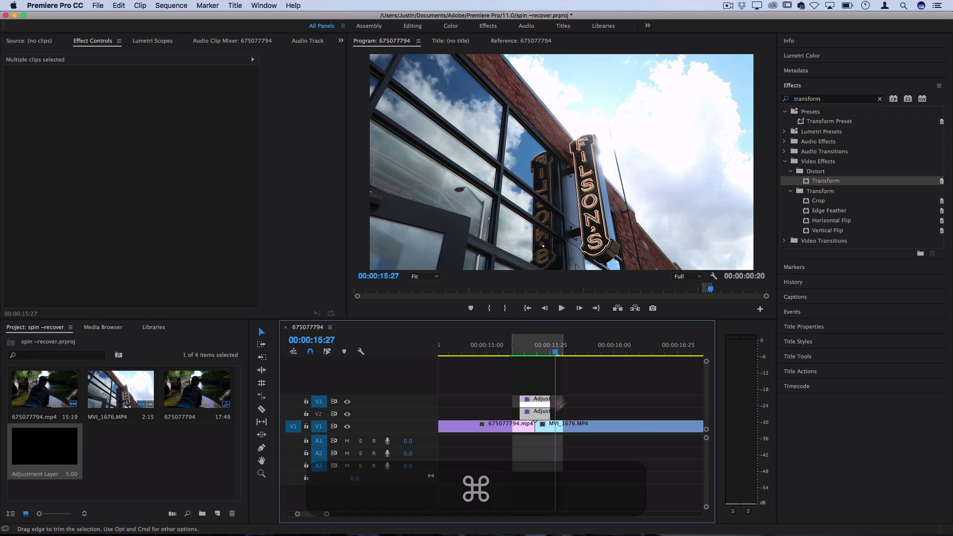
Razor MVI_1676.MP4 at 16:02 and Option-drag a copy of the layers over the new cut.
{"action": "left_click", "coordinate": [619, 355]}
{"action": "key", "text": "c"}
{"action": "left_click", "coordinate": [620, 425]}
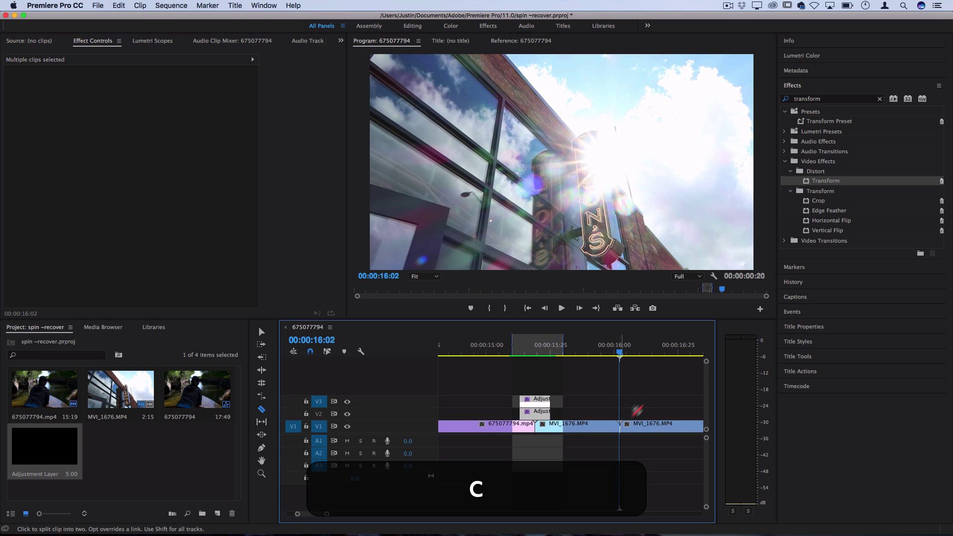
{"action": "left_click", "coordinate": [603, 349]}
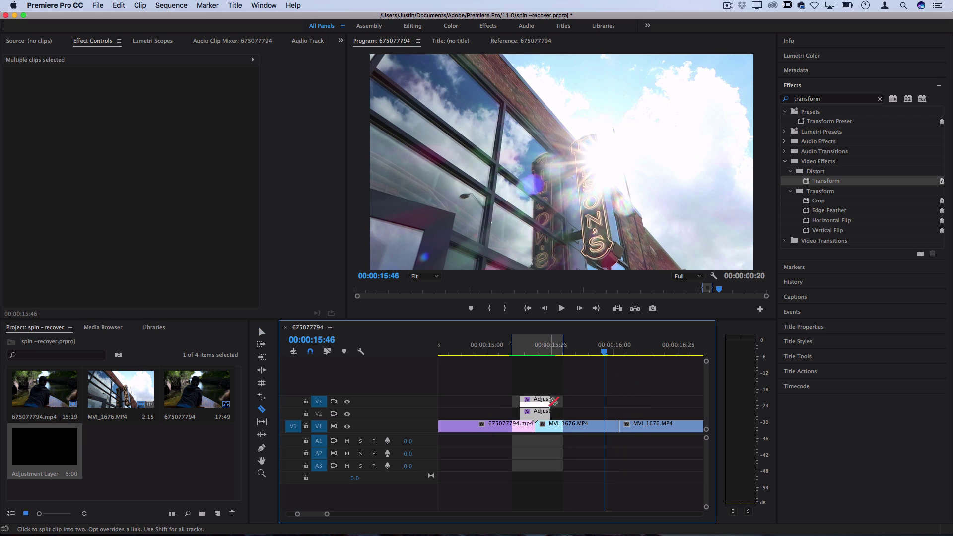
{"action": "key", "text": "v"}
{"action": "left_click_drag", "start_coordinate": [531, 401], "coordinate": [614, 403]}
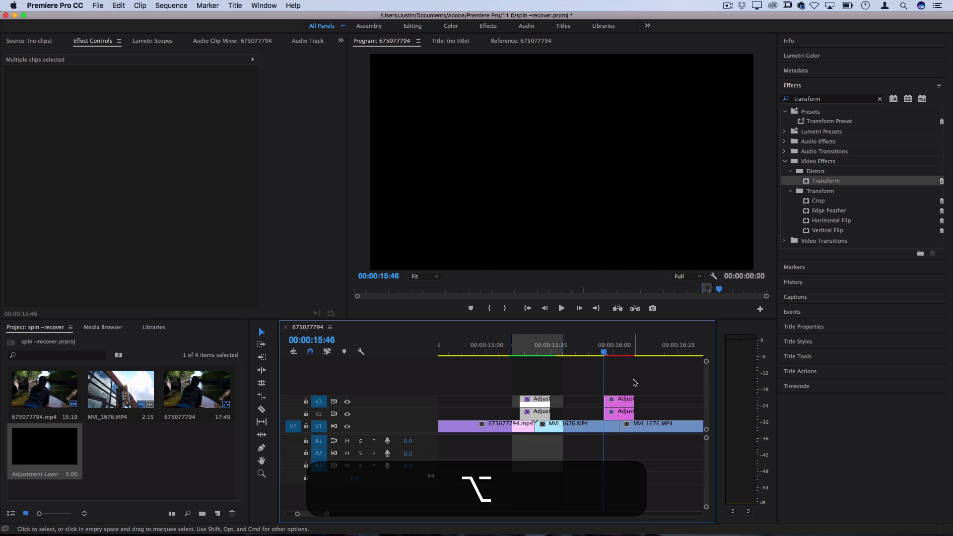
Target V2 only and paste the adjustment layers at 16:17.
{"action": "left_click", "coordinate": [319, 414]}
{"action": "left_click", "coordinate": [319, 426]}
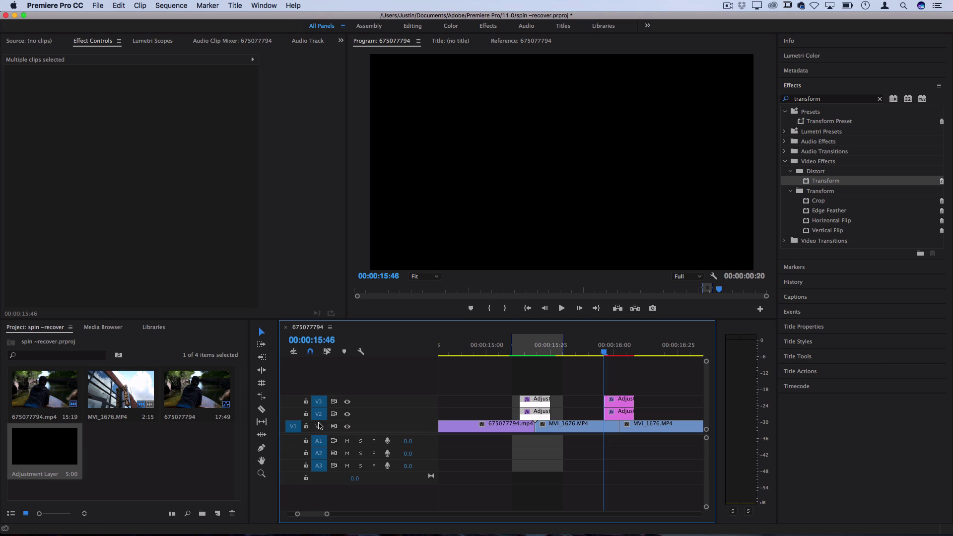
{"action": "left_click", "coordinate": [659, 341]}
{"action": "key", "text": "super+v"}
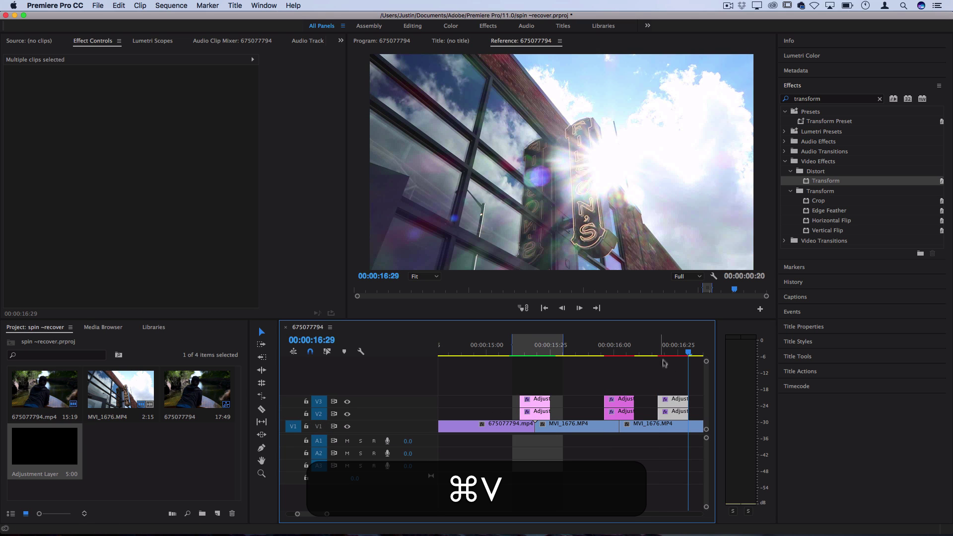
{"action": "left_click", "coordinate": [651, 388]}
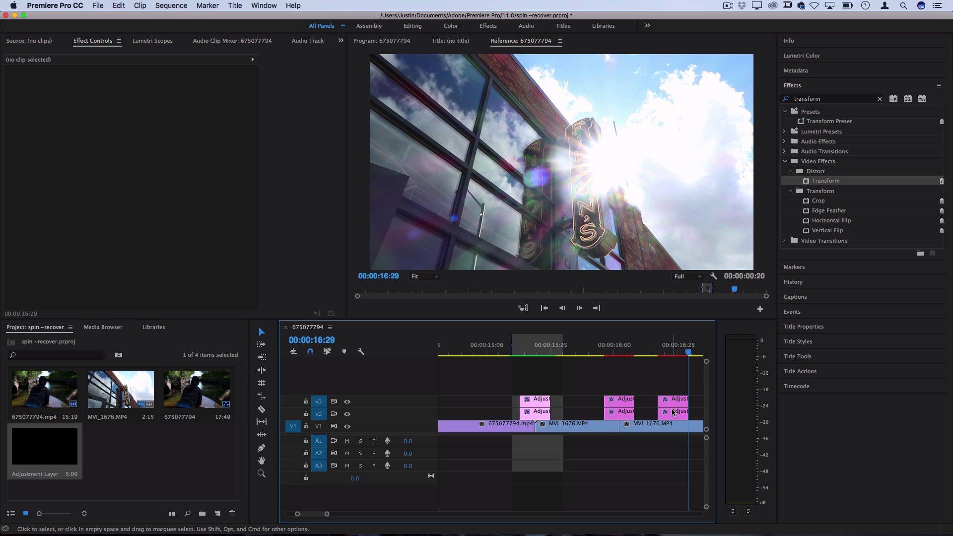
Select all of the V2 adjustment layer's effects and save them as 'Replicate Preset'.
{"action": "left_click", "coordinate": [673, 411]}
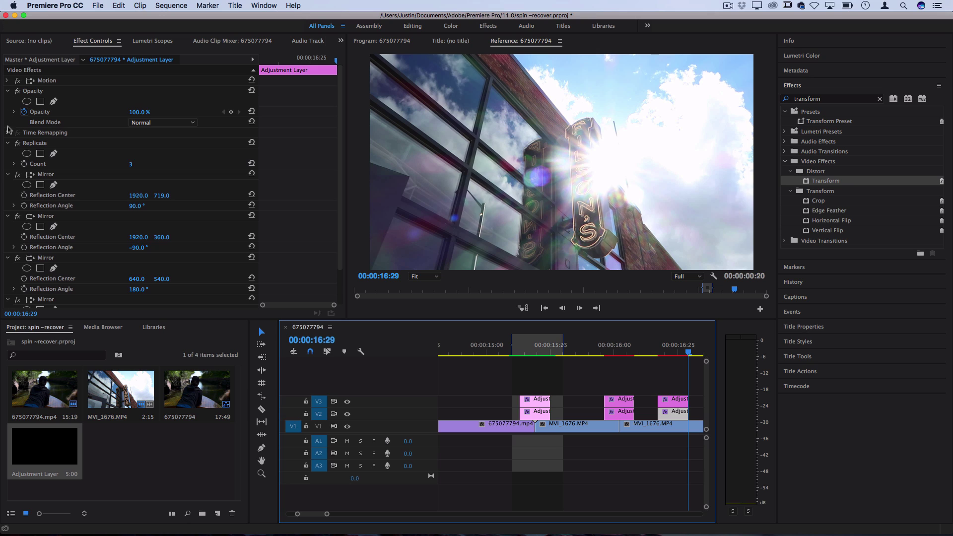
{"action": "right_click", "coordinate": [19, 75]}
{"action": "left_click", "coordinate": [45, 166]}
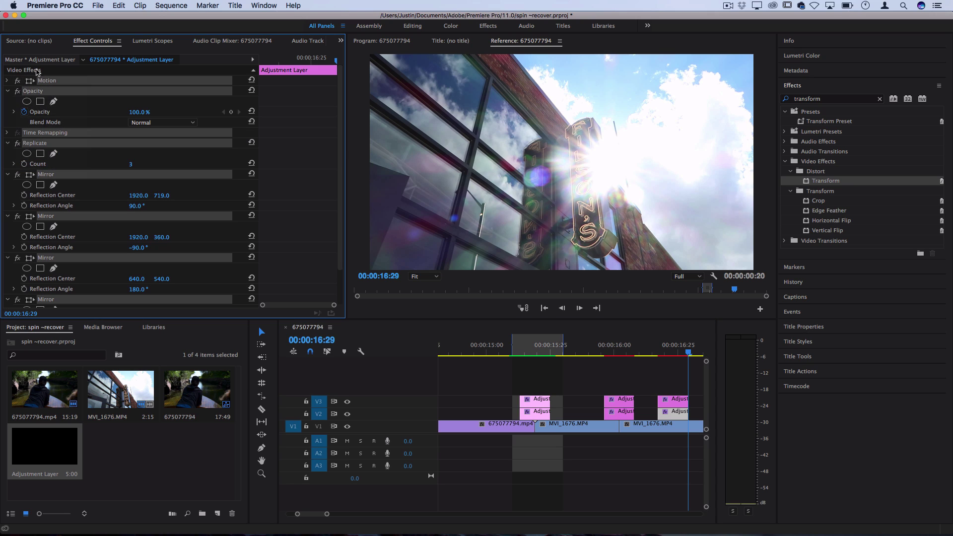
{"action": "right_click", "coordinate": [36, 75]}
{"action": "left_click", "coordinate": [68, 88]}
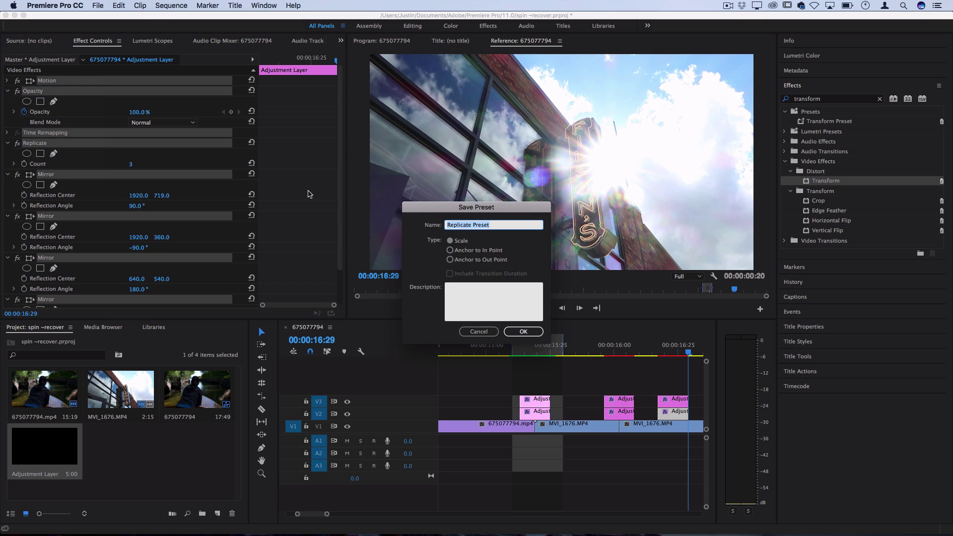
{"action": "left_click", "coordinate": [479, 331]}
{"action": "left_click", "coordinate": [675, 411]}
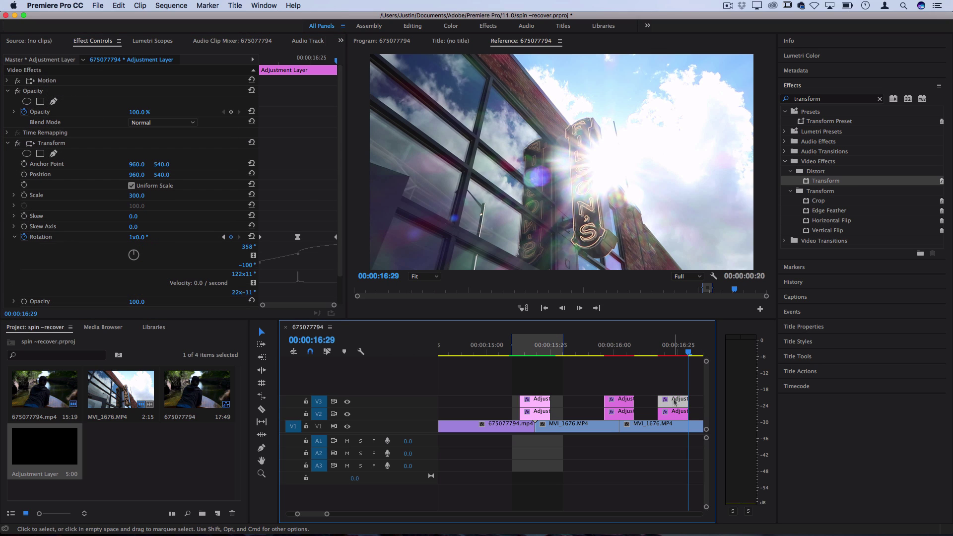
At 16:24, open Save Preset for the top layer's Transform effect as 'Transform Preset'.
{"action": "left_click", "coordinate": [675, 354]}
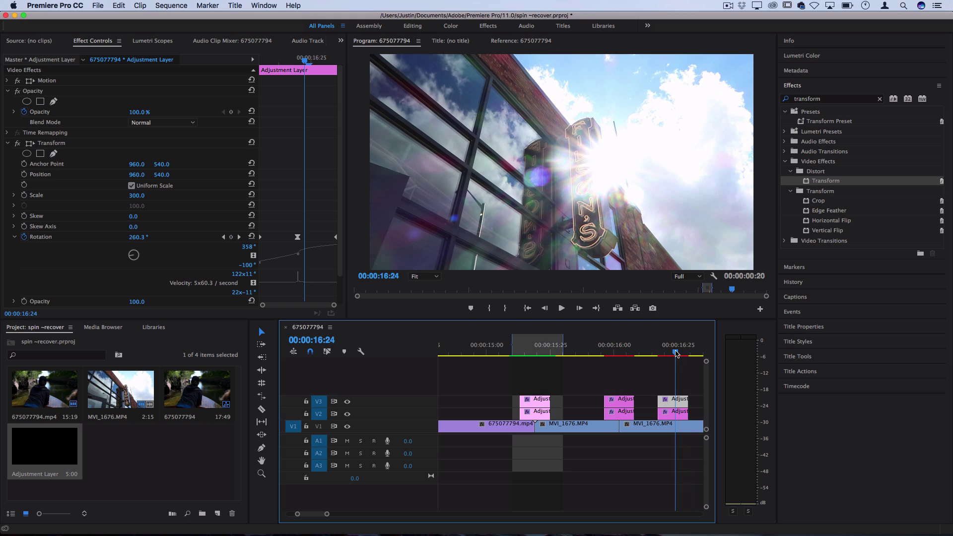
{"action": "right_click", "coordinate": [53, 144]}
{"action": "left_click", "coordinate": [86, 162]}
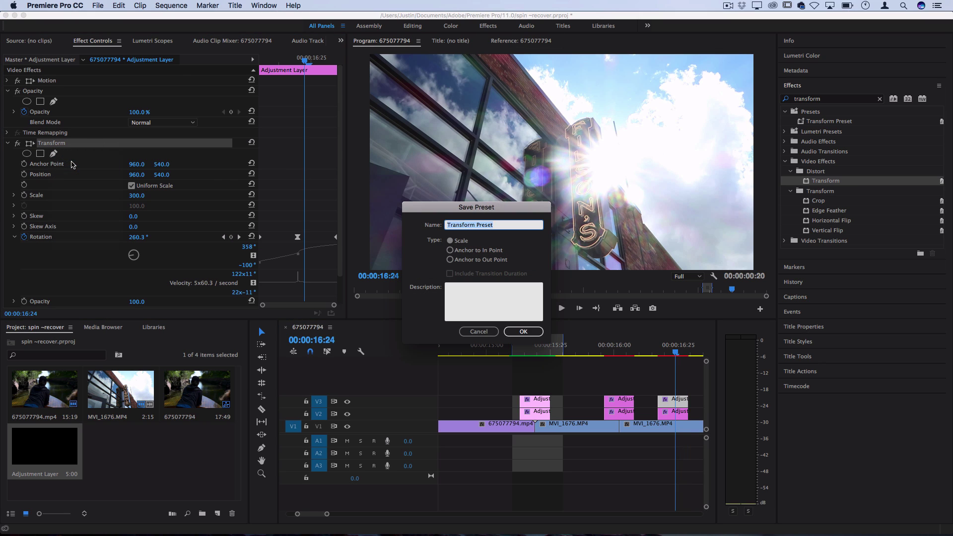